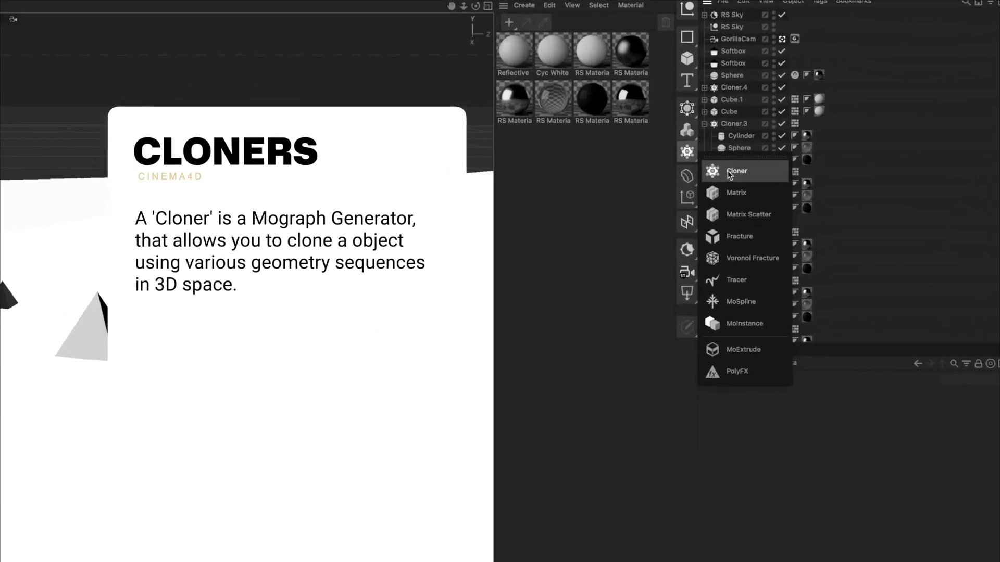
Step: Add a Cloner object to the scene and view its available clone modes
left_click(814, 137)
left_click(869, 295)
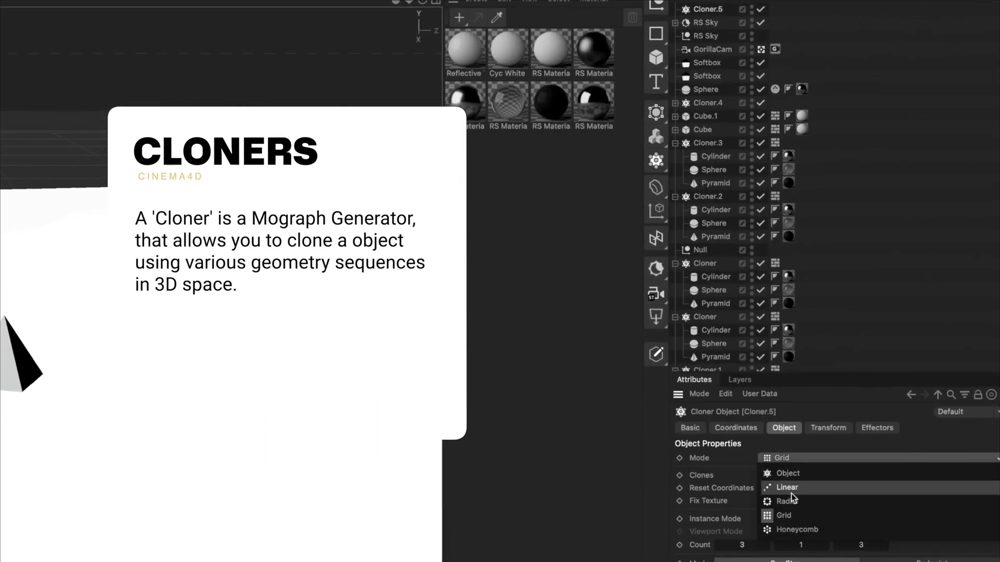
key("Escape")
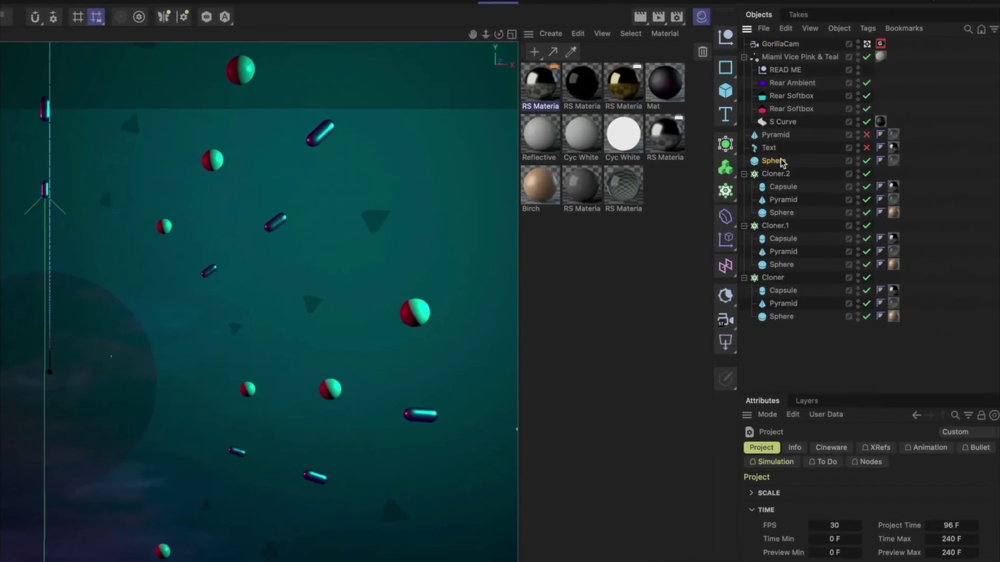
Step: Scrub the circle glass animation back to frame 0
left_click(765, 164)
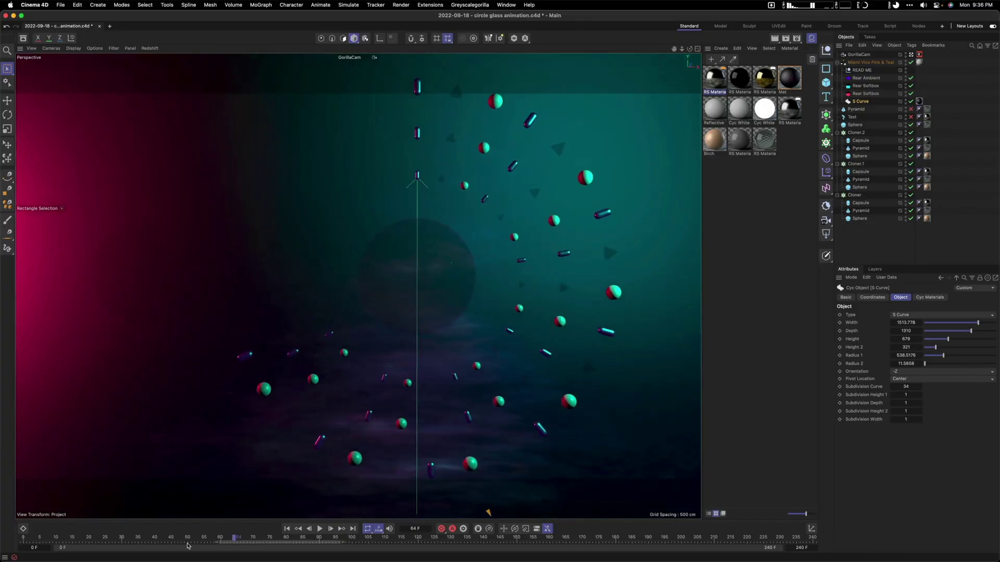
left_click_drag(187, 545, 11, 544)
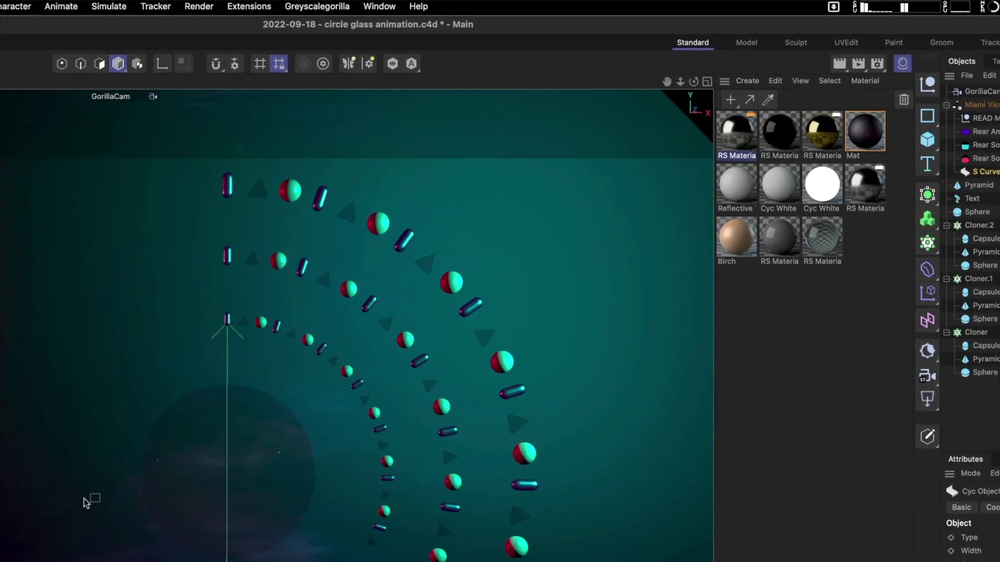
Step: Open the Light Kit Browser and look through its product and pop studio lighting presets
left_click(306, 7)
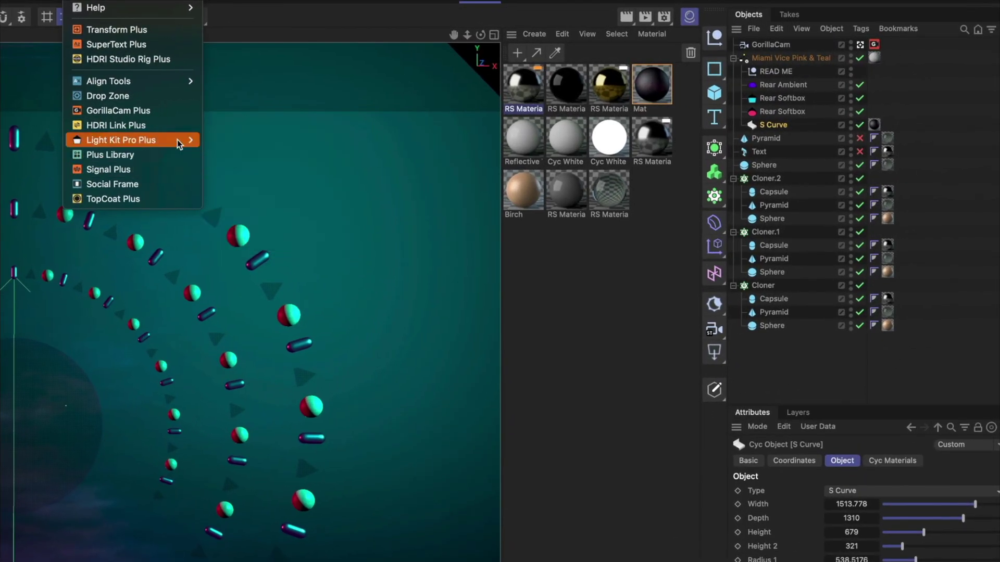
mouse_move(177, 139)
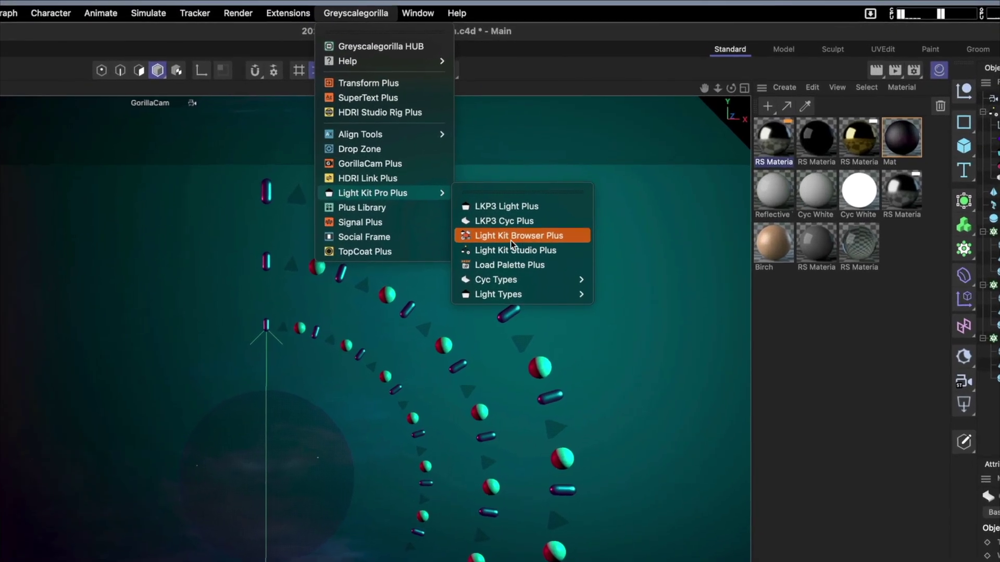
left_click(535, 242)
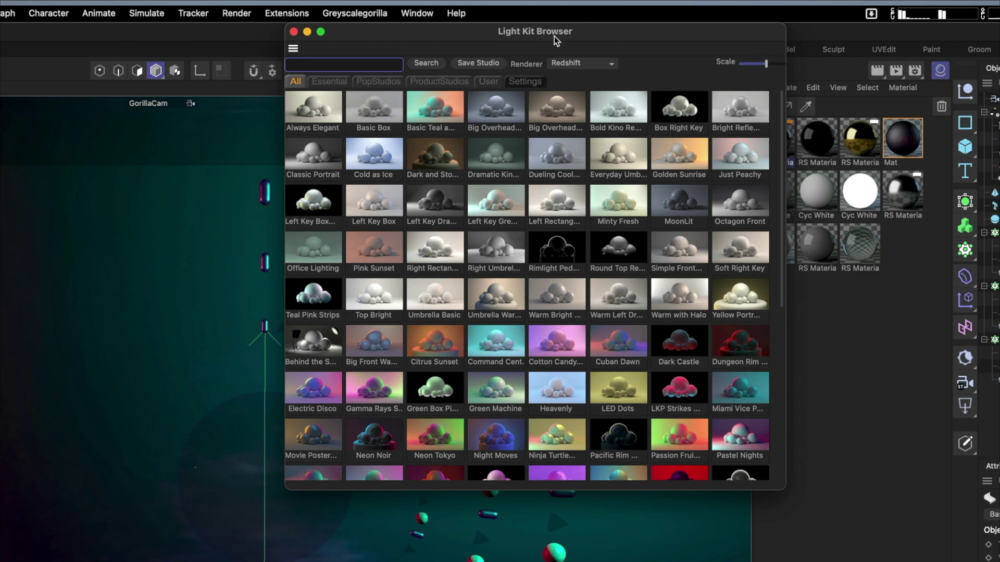
scroll(519, 177, "down", 2)
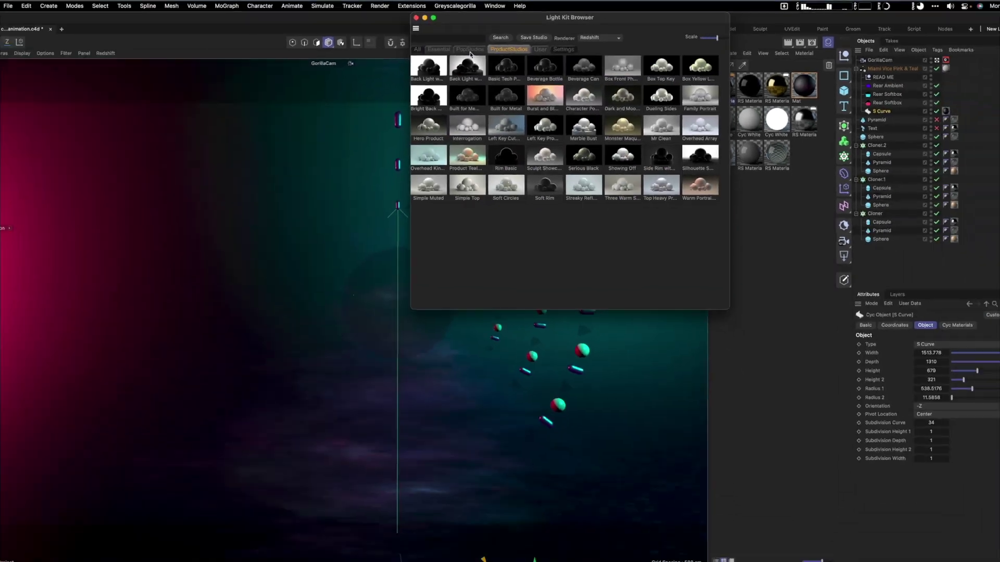
left_click(394, 77)
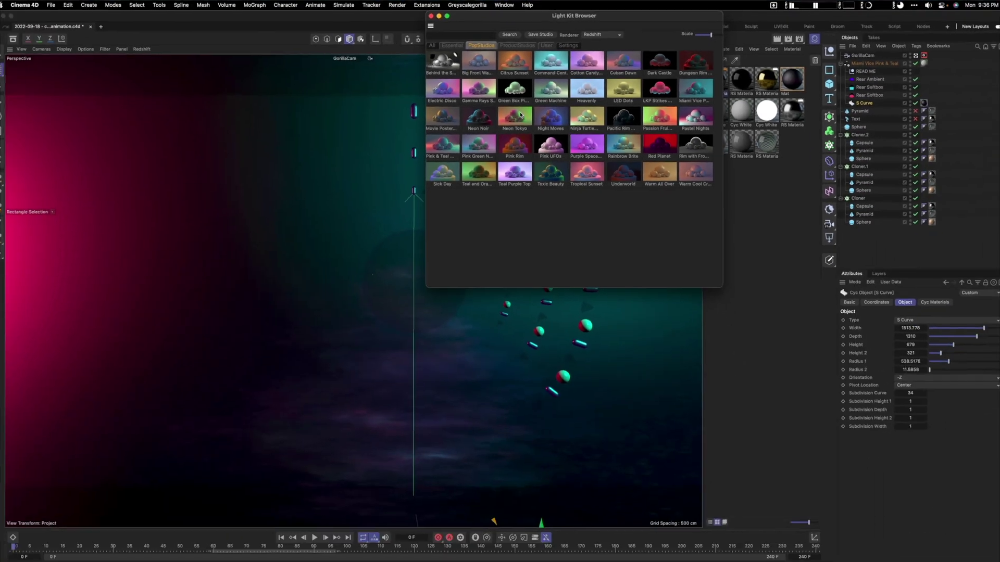
double_click(484, 119)
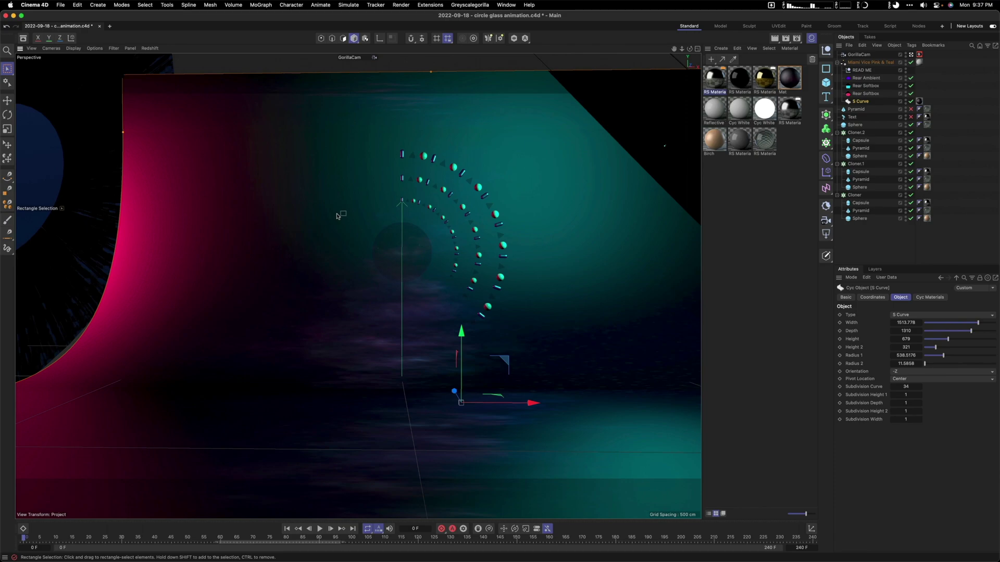
Step: Examine the backdrop from another angle, preview the clone animation, and park the timeline at frame 59
left_click_drag(337, 215, 399, 227, "alt")
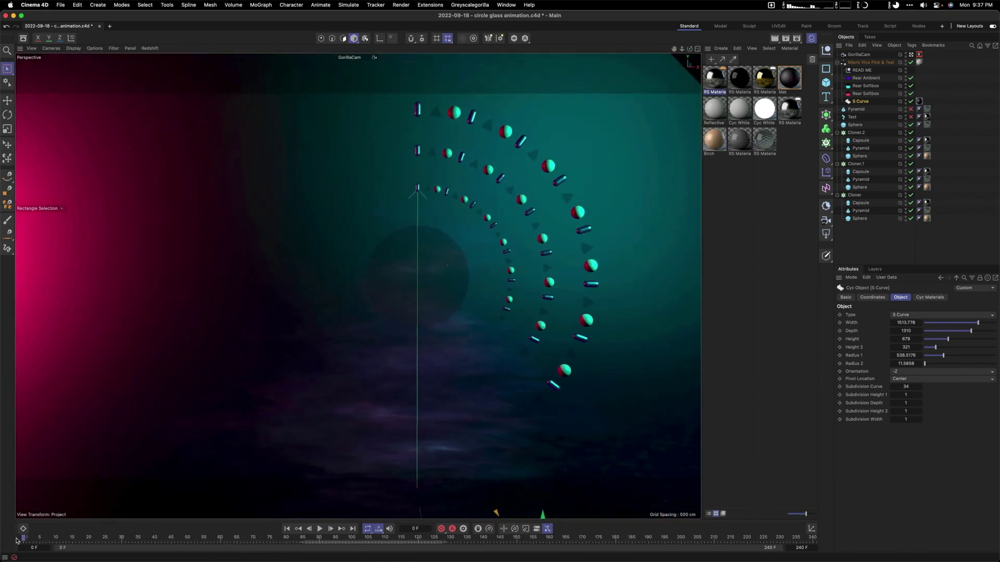
left_click_drag(18, 539, 332, 539)
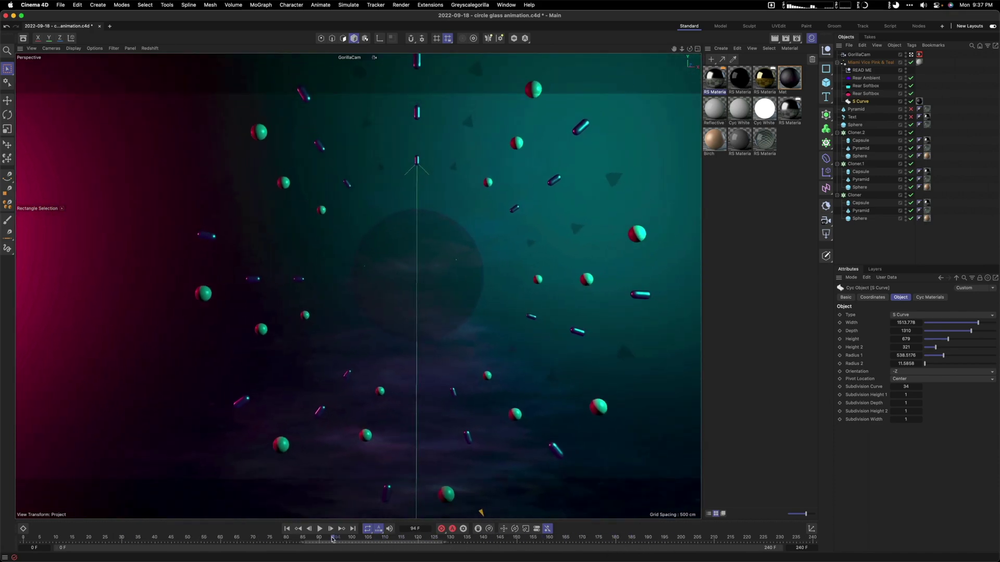
left_click_drag(269, 532, 217, 535)
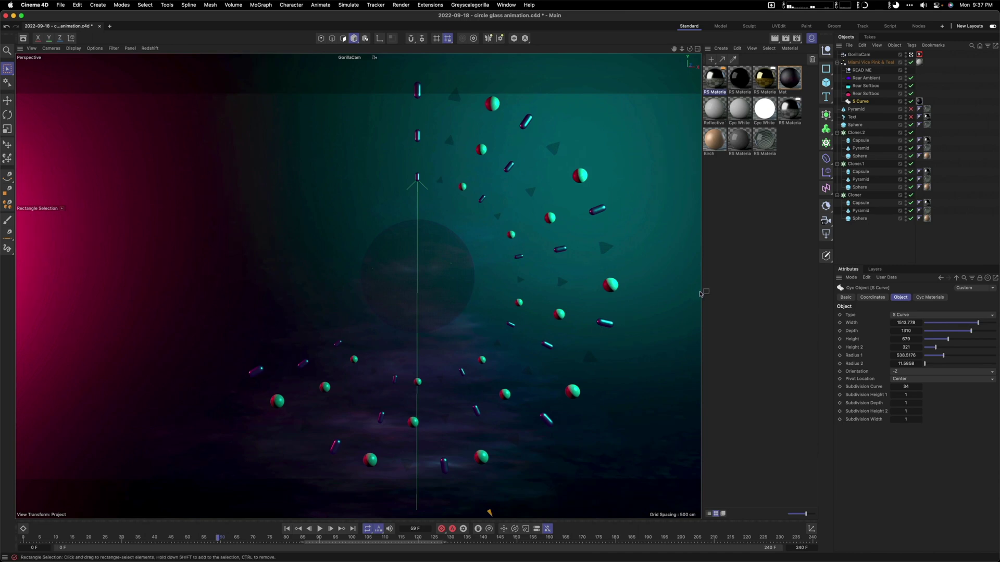
Step: Collapse the three cloner hierarchies, then expand the object named Cloner and inspect its Sphere child's settings
left_click(837, 195)
left_click(836, 164)
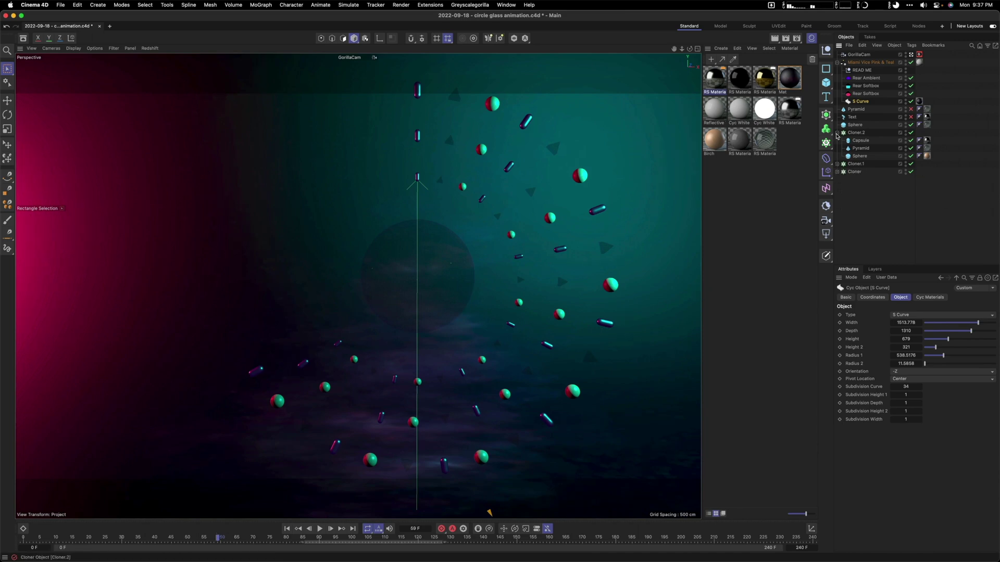
left_click(837, 133)
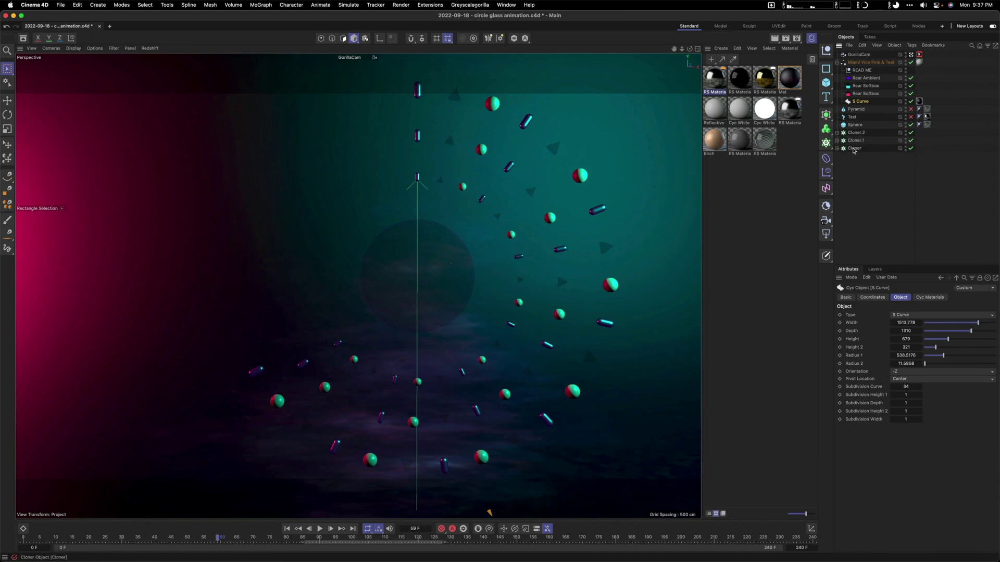
left_click(854, 149)
left_click(836, 149)
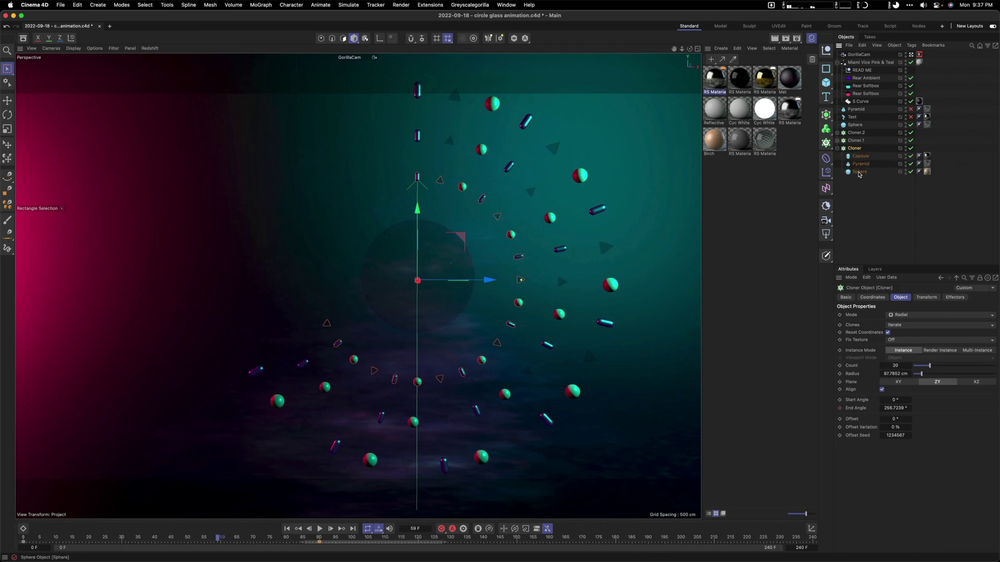
left_click(858, 173)
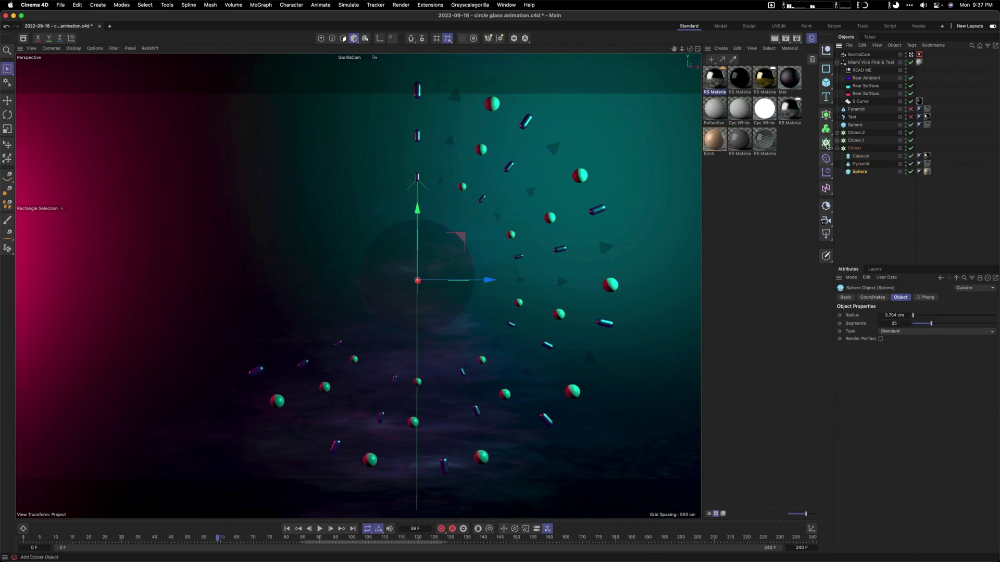
Step: Add a new sphere primitive to the scene and set its radius to 15 cm
left_click(828, 86)
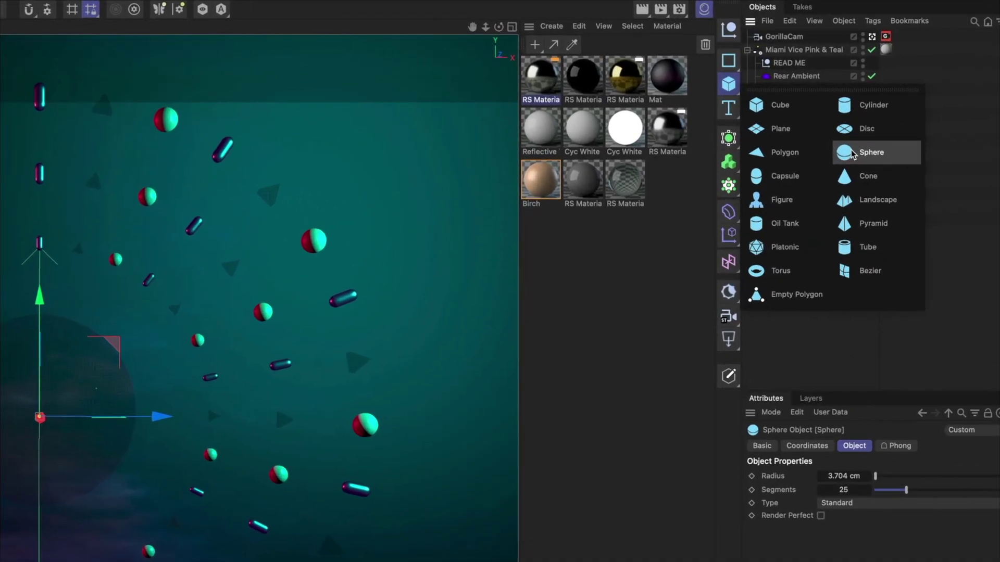
left_click(852, 153)
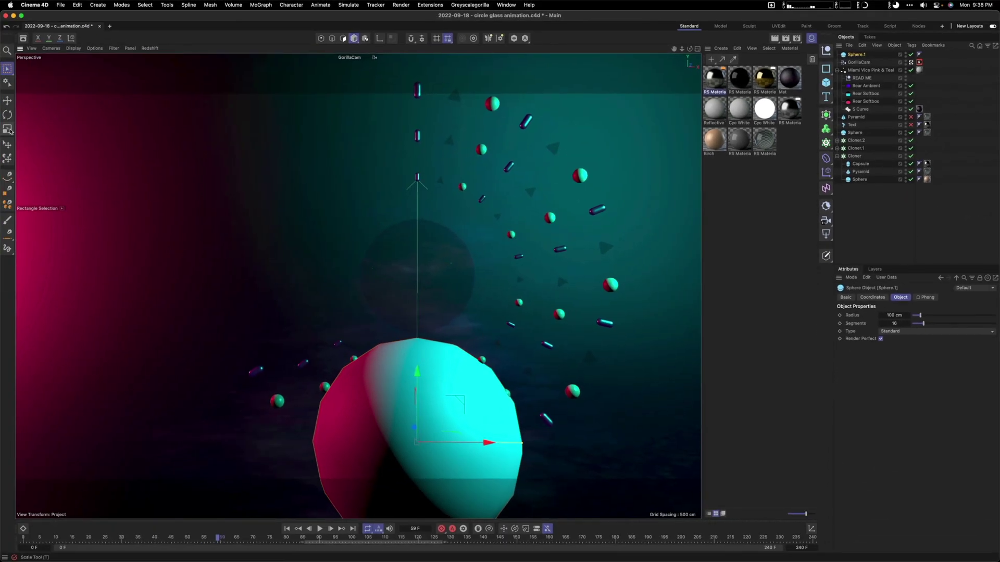
key("t")
left_click(857, 55)
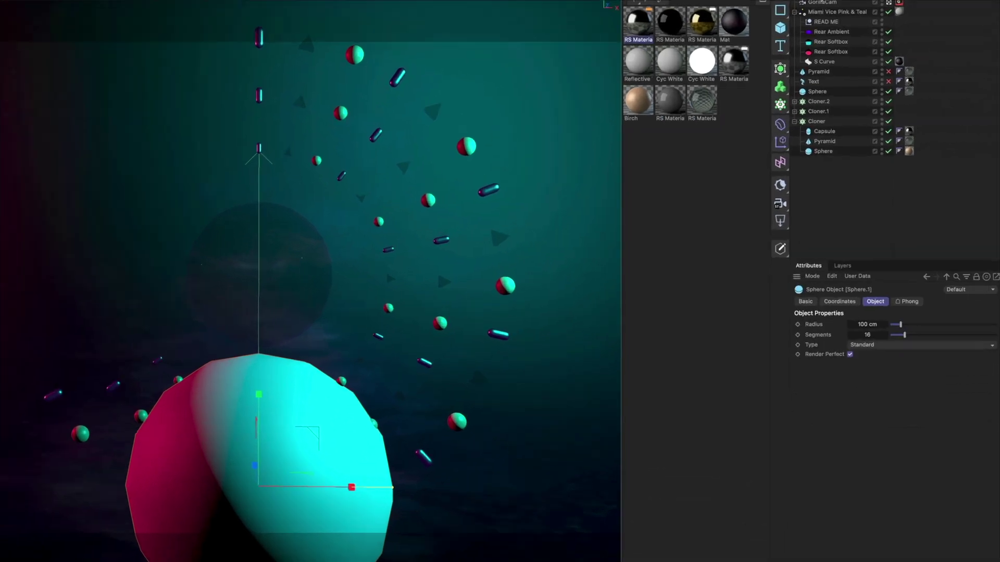
double_click(894, 316)
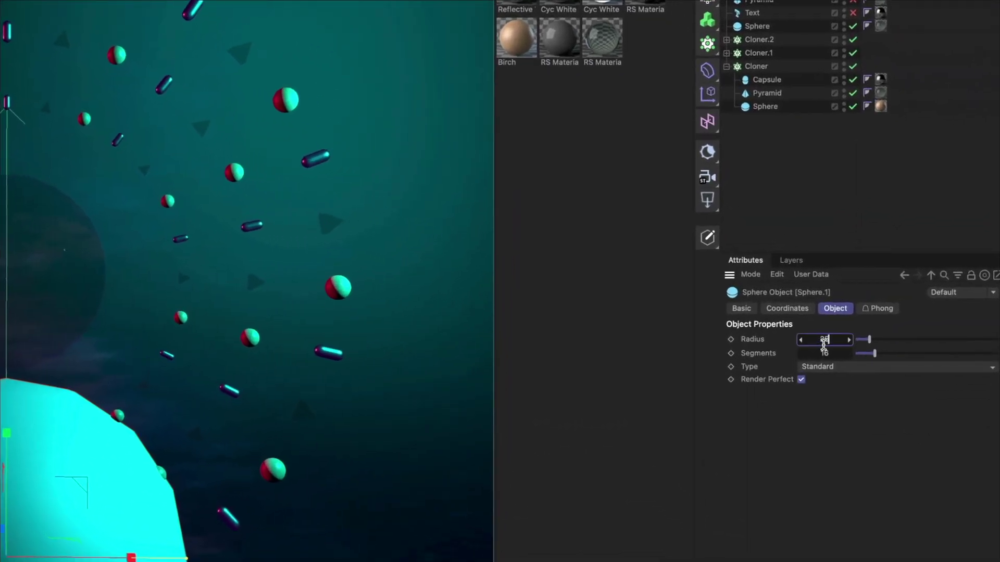
type("25")
key("Return")
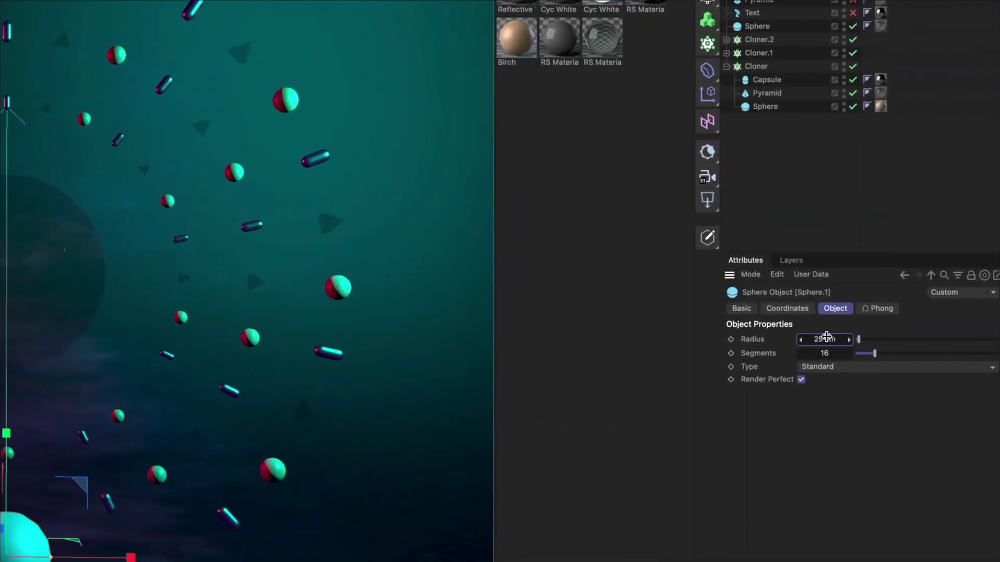
type("5")
key("Return")
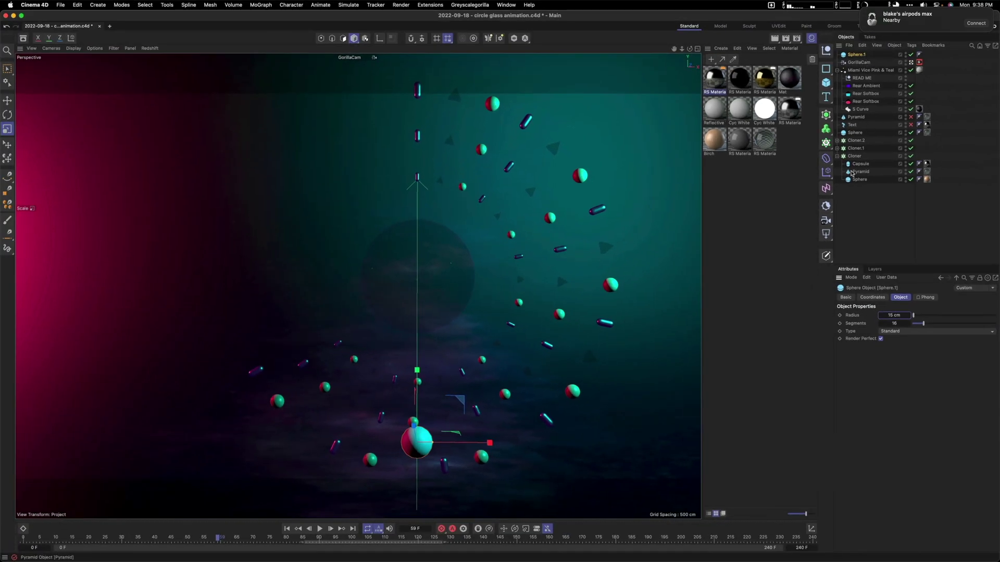
left_click(825, 82)
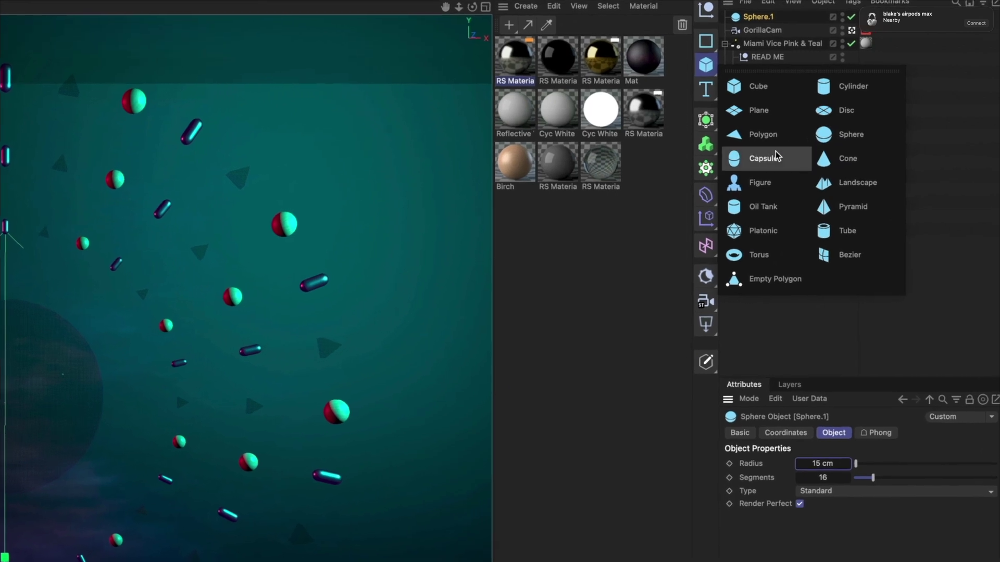
left_click(772, 159)
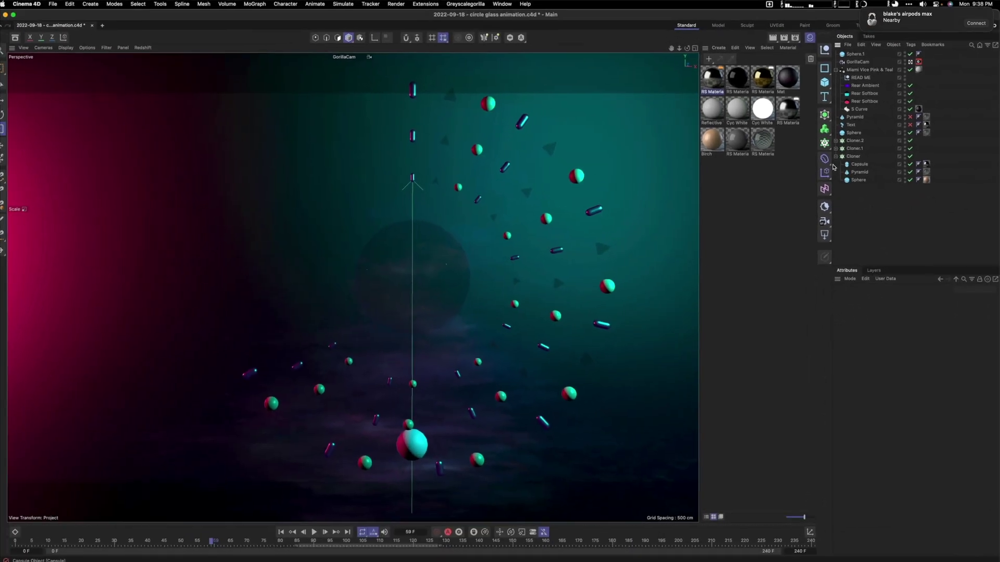
Step: Add a new Cloner and make the 15 cm sphere its child
left_click(709, 168)
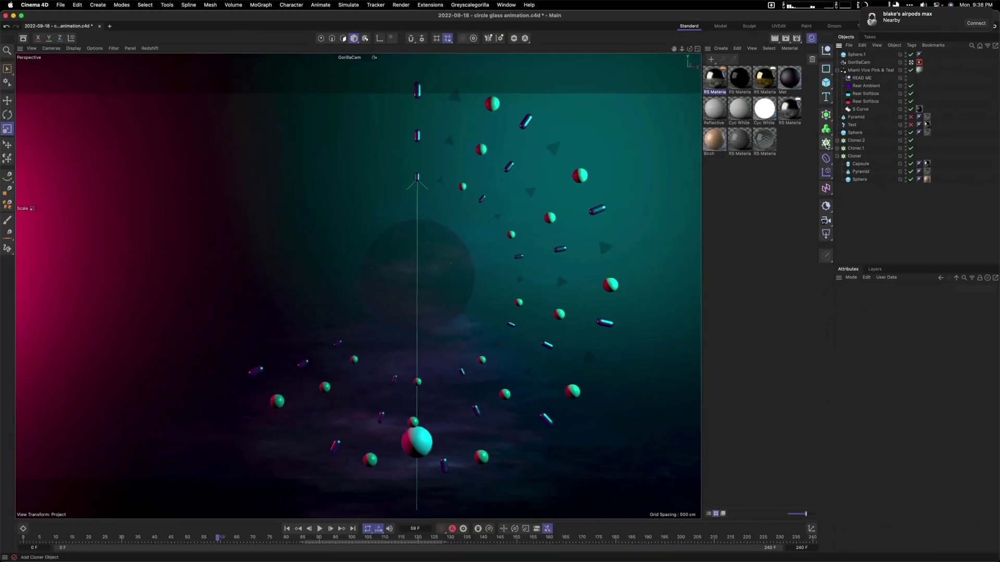
left_click(855, 155)
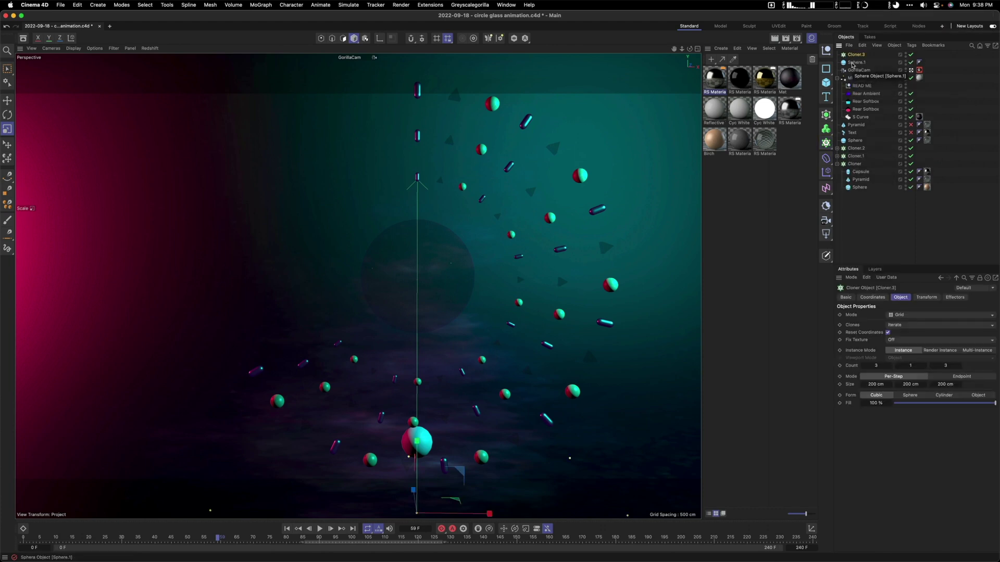
left_click_drag(852, 63, 854, 56)
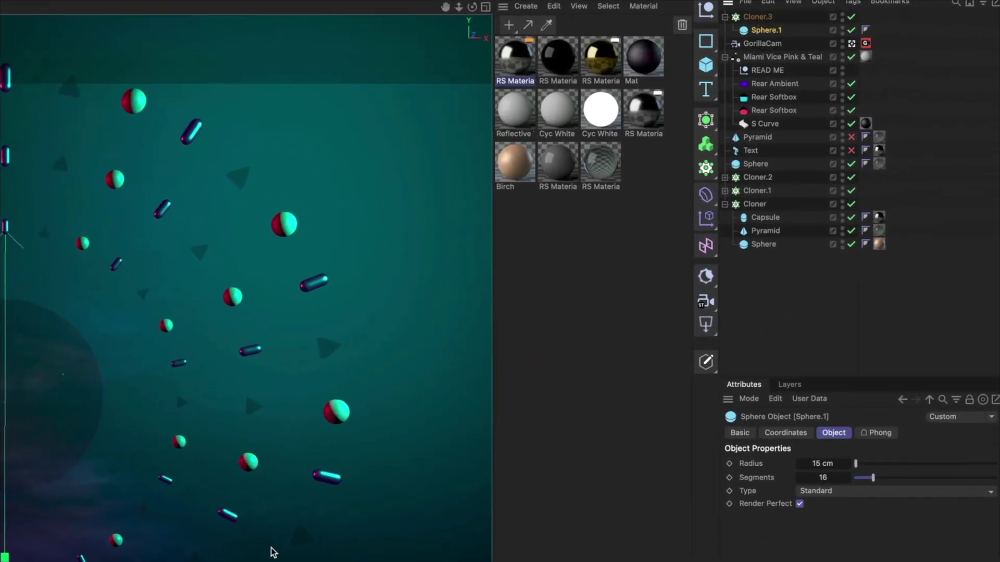
Step: Set the new Cloner's mode to Linear
left_click(758, 18)
left_click(828, 464)
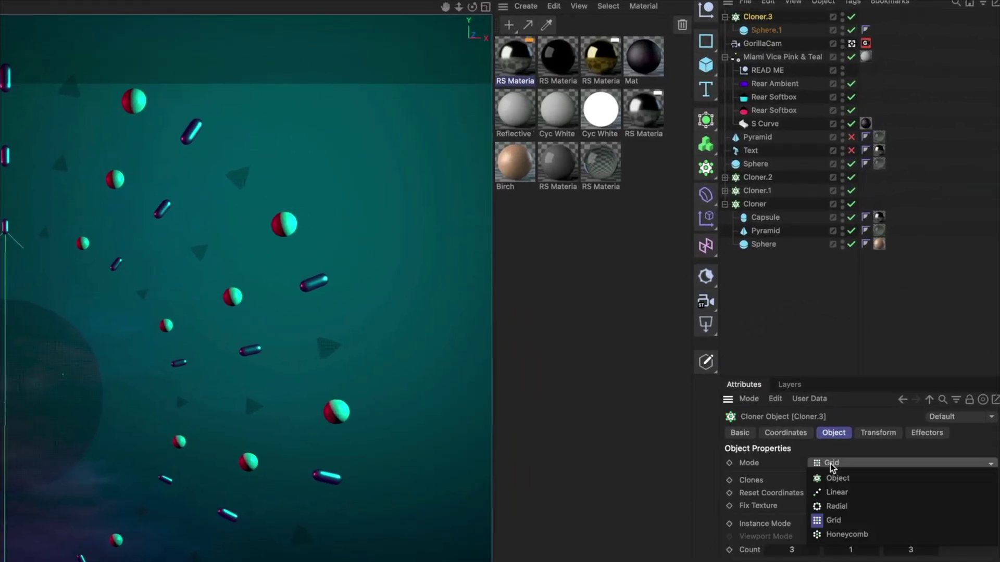
left_click(836, 493)
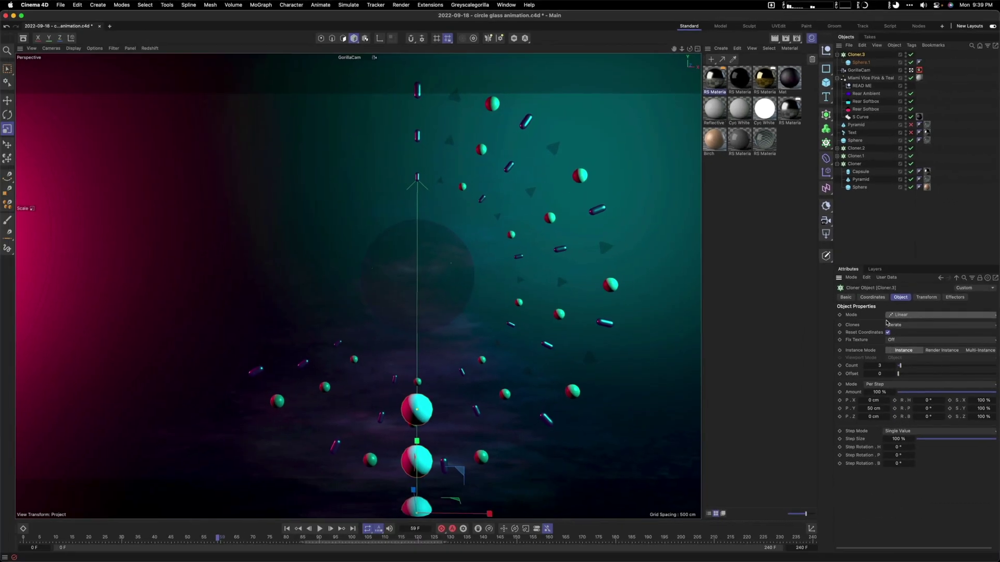
Step: Raise the linear Cloner's clone count to 5
left_click(878, 297)
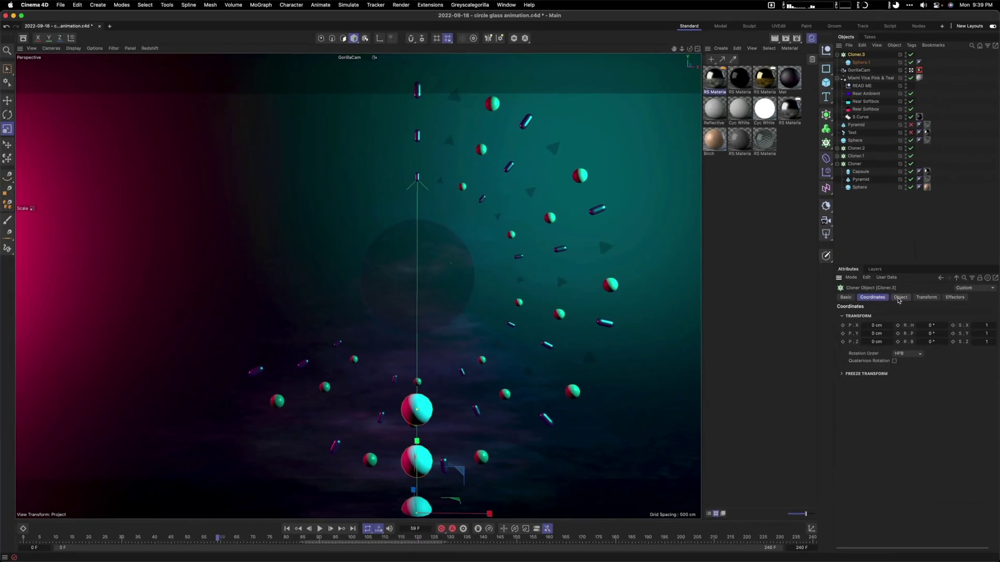
left_click(900, 298)
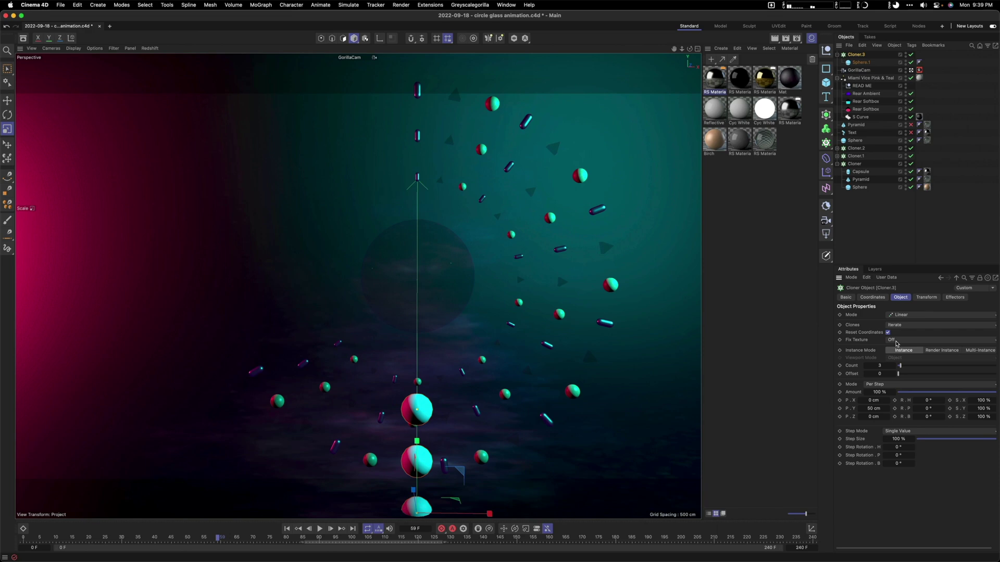
left_click_drag(898, 367, 901, 368)
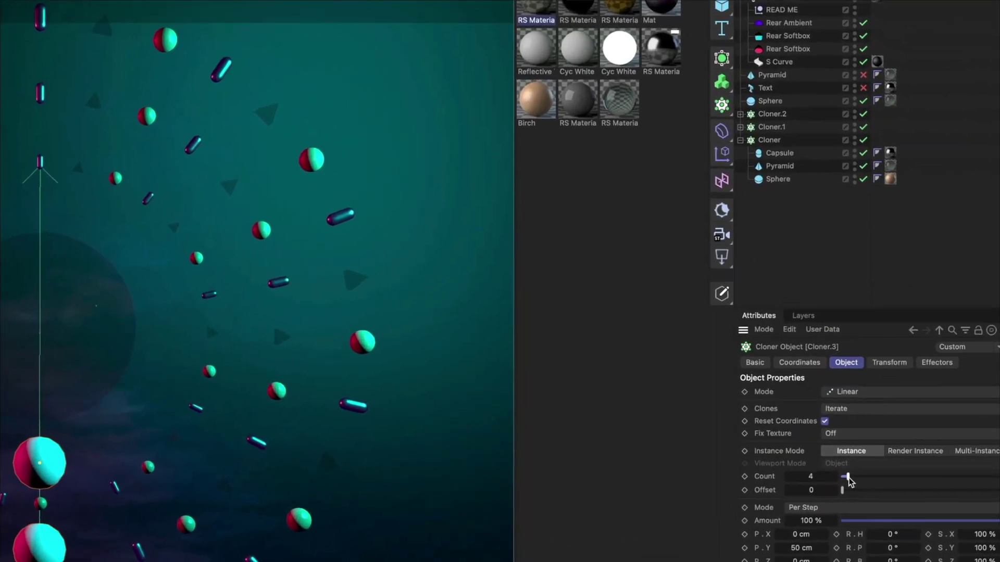
left_click_drag(847, 478, 849, 477)
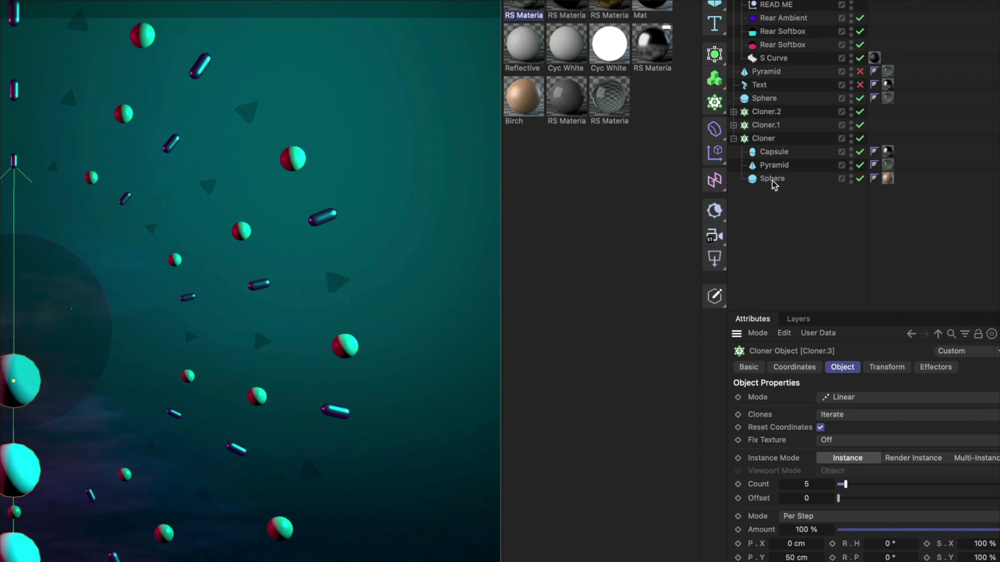
Step: Compare the object properties of the inner radial Cloner with those of the new linear Cloner
left_click(770, 140)
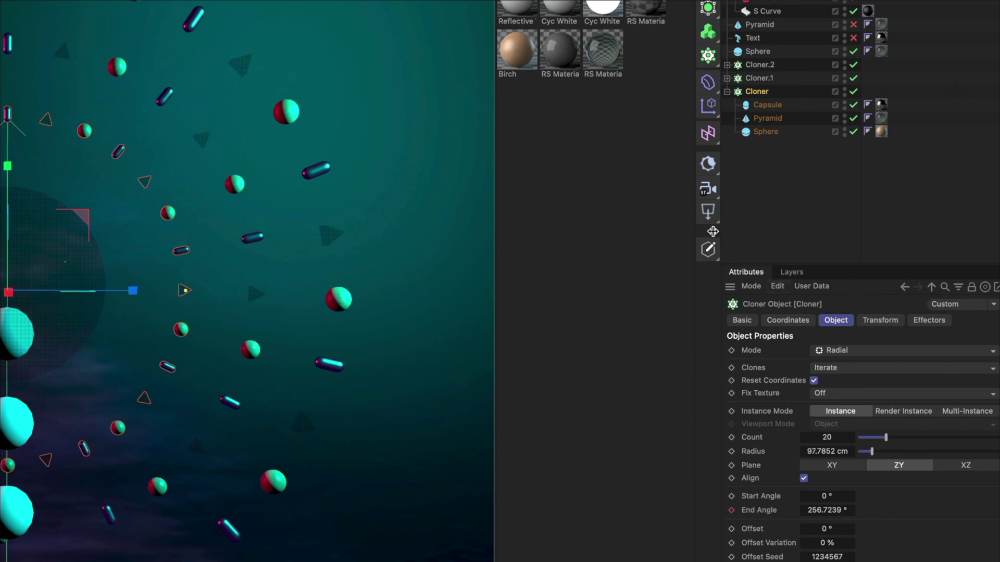
left_click(759, 1)
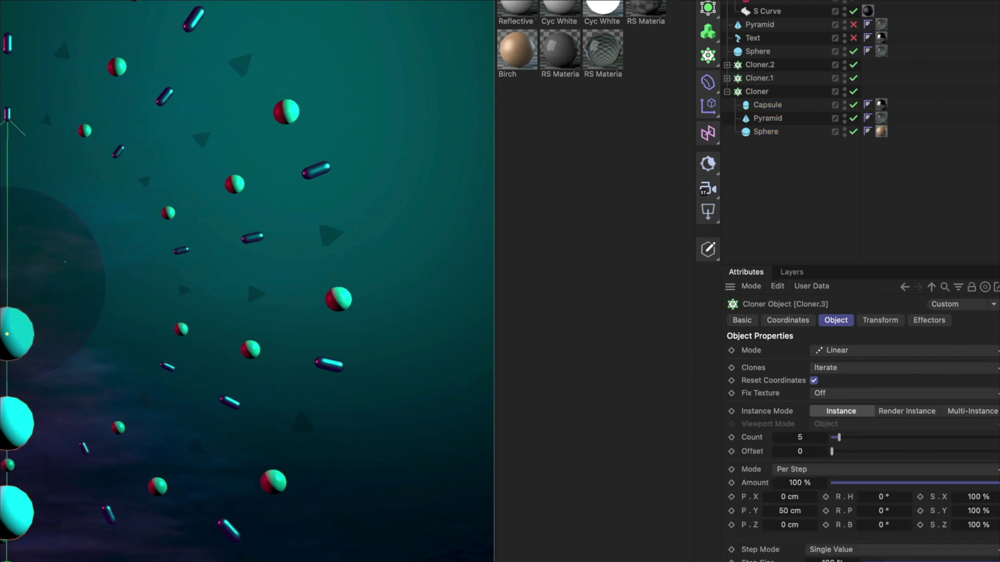
left_click(755, 92)
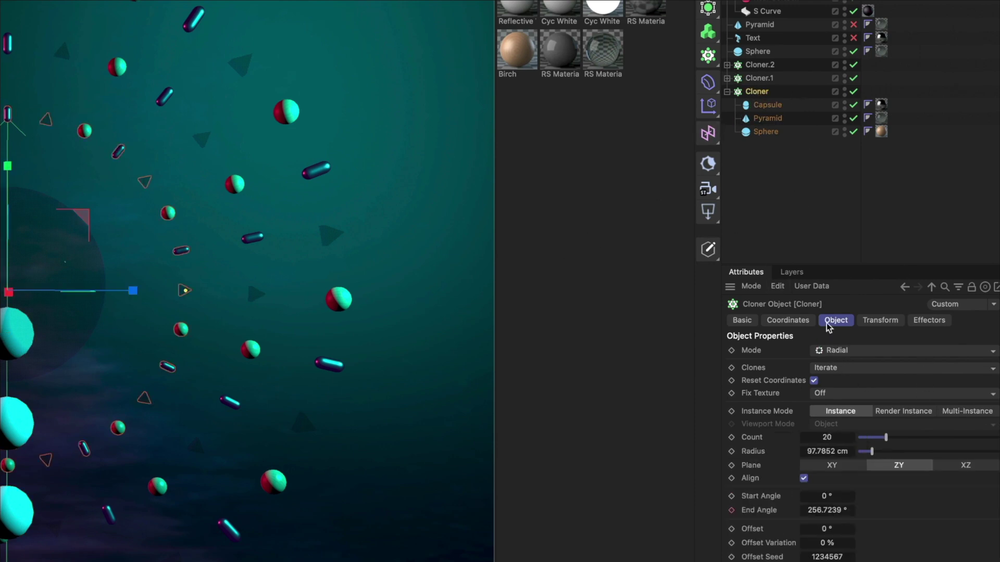
left_click(759, 0)
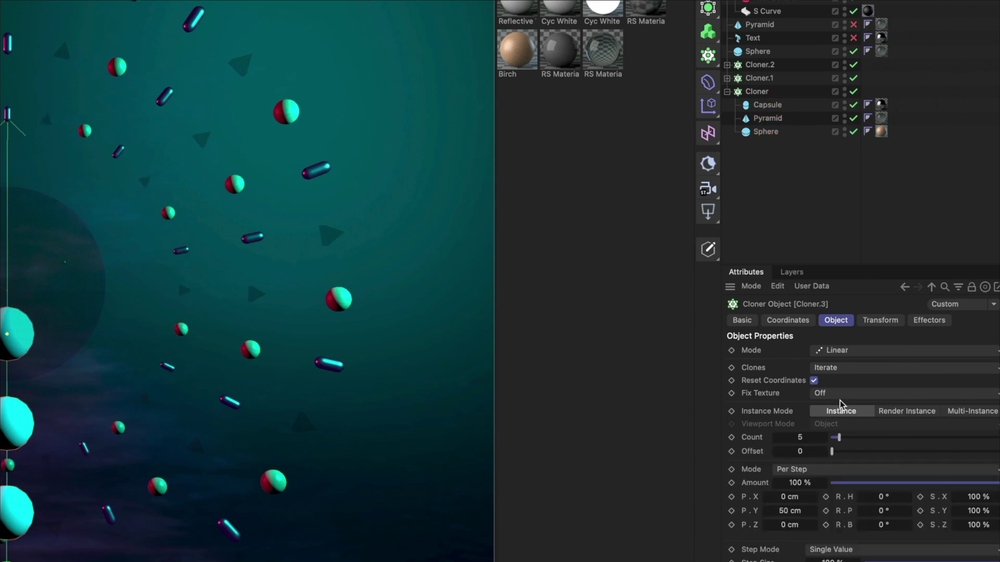
Step: Set the new Cloner's mode to Radial and raise its count to 15 and its radius to 182 cm
left_click(832, 350)
left_click(836, 394)
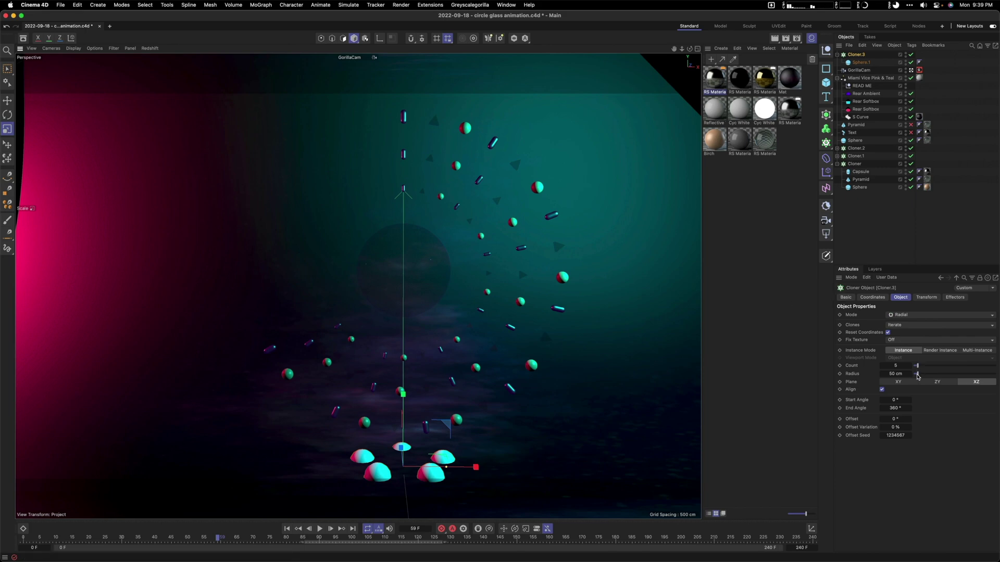
mouse_move(917, 375)
left_mouse_down()
mouse_move(929, 378)
mouse_move(925, 366)
left_mouse_up()
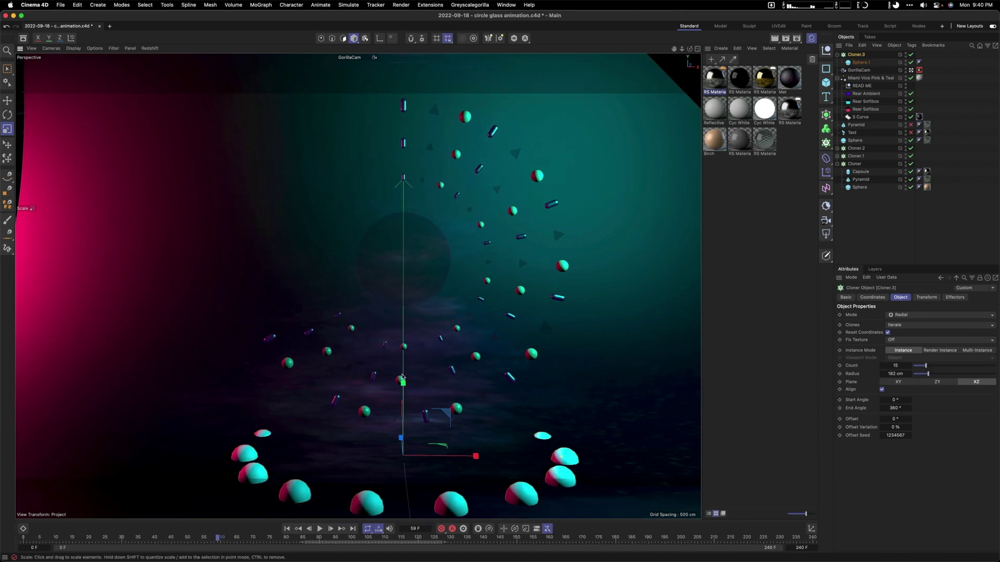
Step: Move the new Cloner's ring upward in the scene and adjust it to 14 clones with a 249 cm radius
key("e")
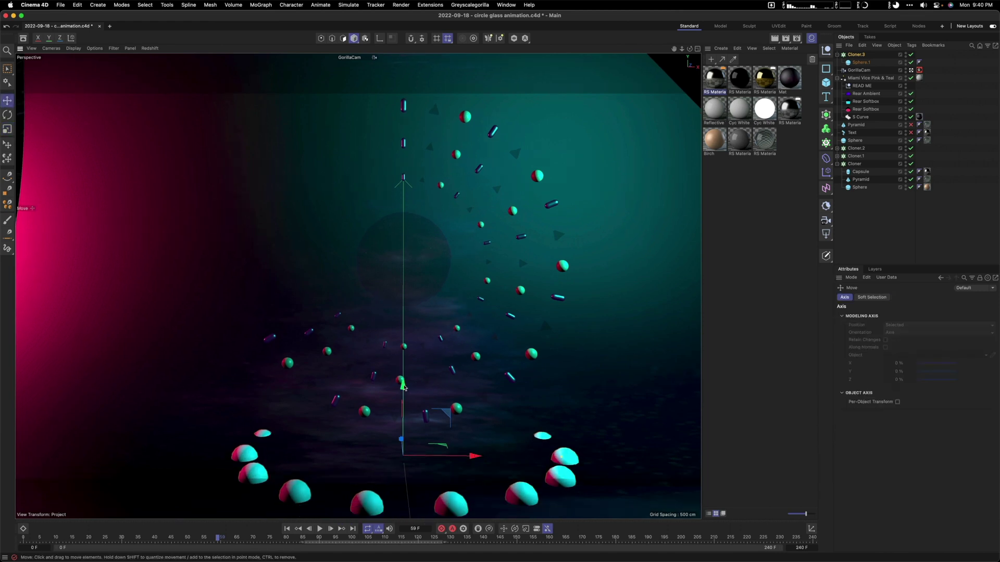
left_click_drag(403, 386, 402, 256)
left_click(833, 21)
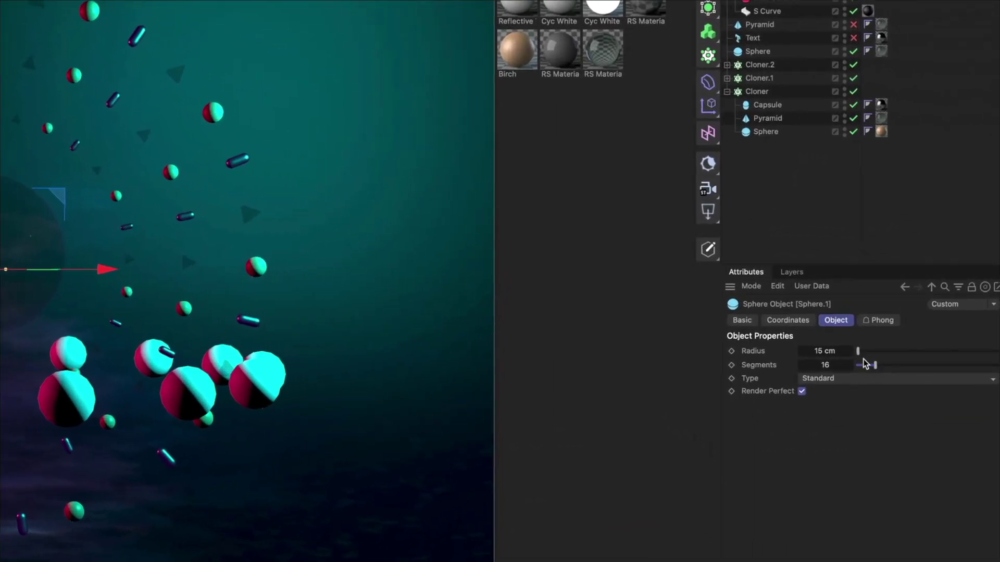
left_click_drag(864, 363, 882, 365)
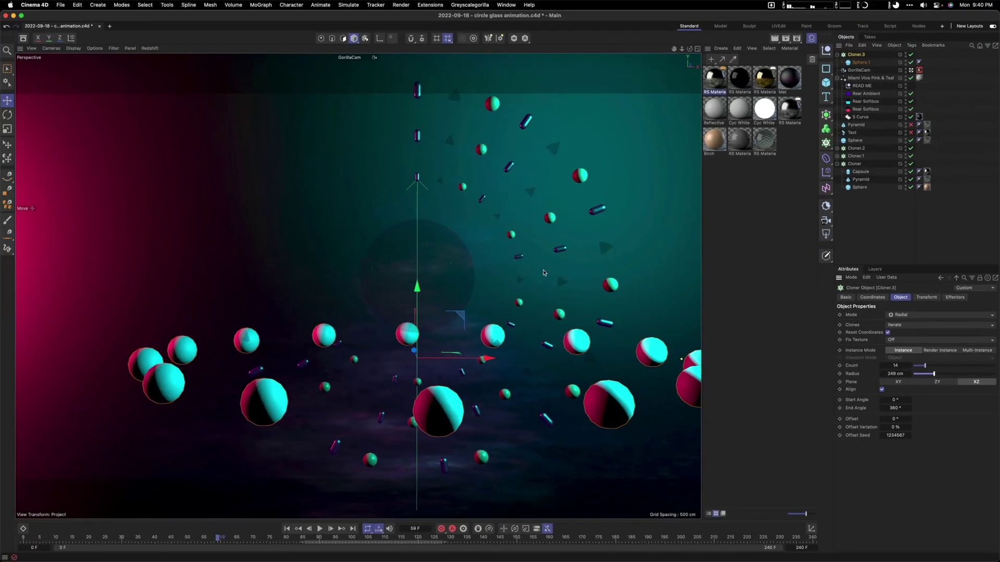
Step: Try the ZY plane on the new radial Cloner, settle on XY, and scale the ring of spheres down
left_click(934, 383)
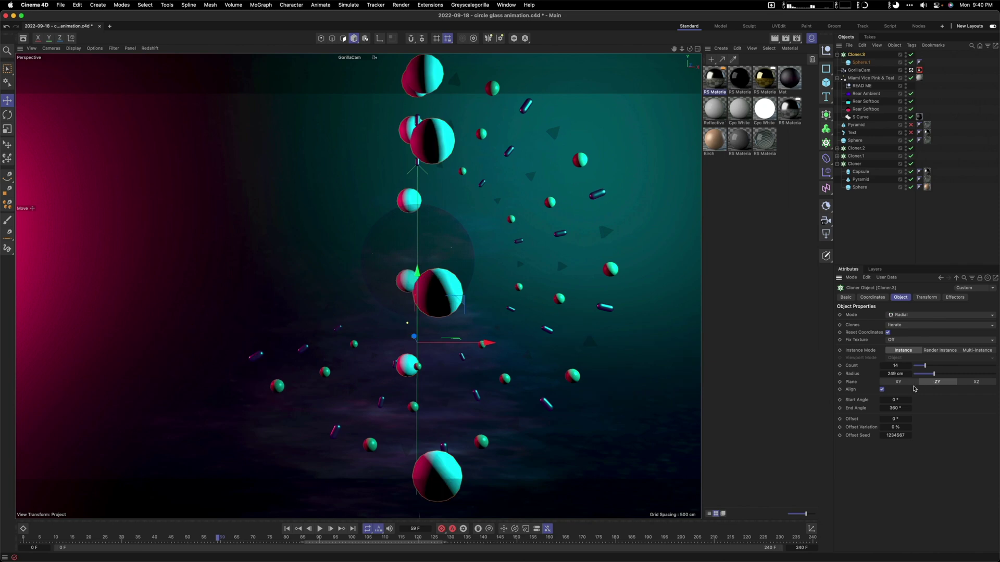
left_click(899, 383)
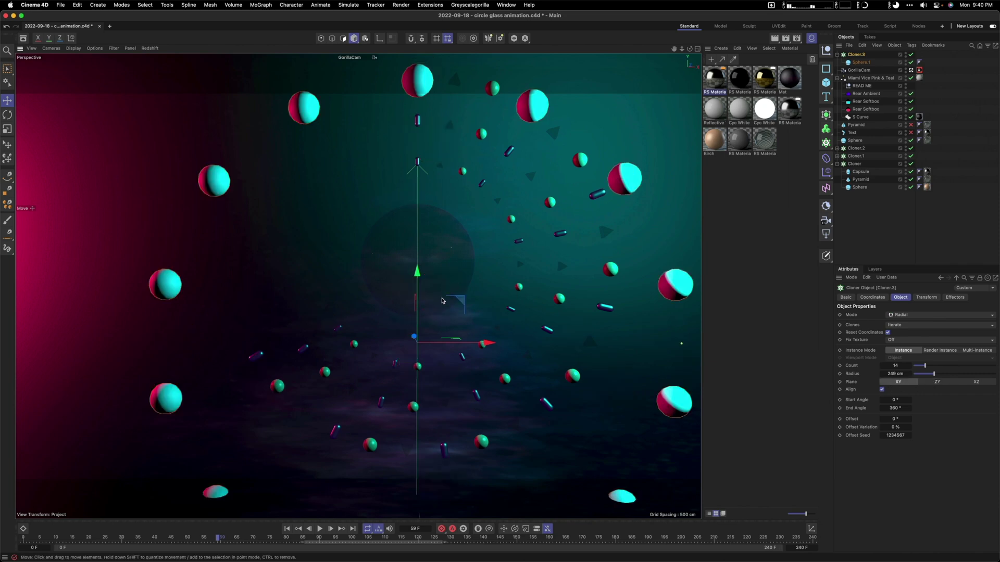
left_click(8, 129)
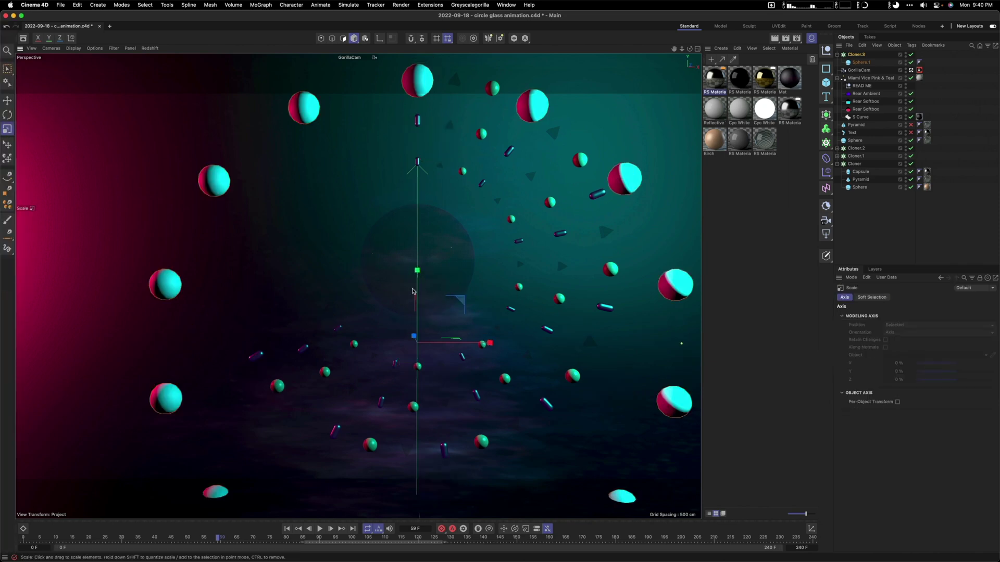
left_click_drag(417, 269, 417, 309)
left_click(7, 101)
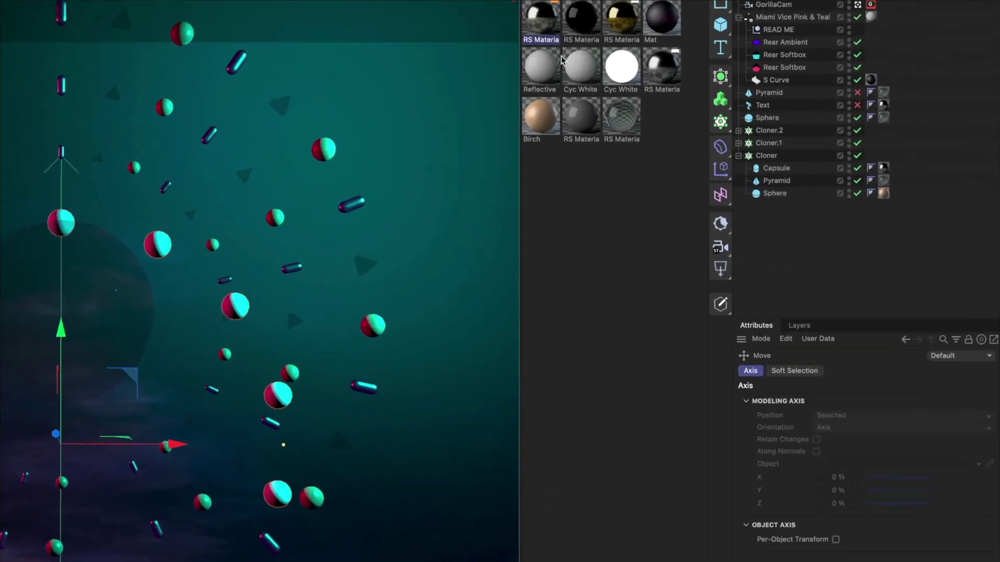
Step: Delete the demonstration Cloner.3 together with its child sphere
left_click(764, 155)
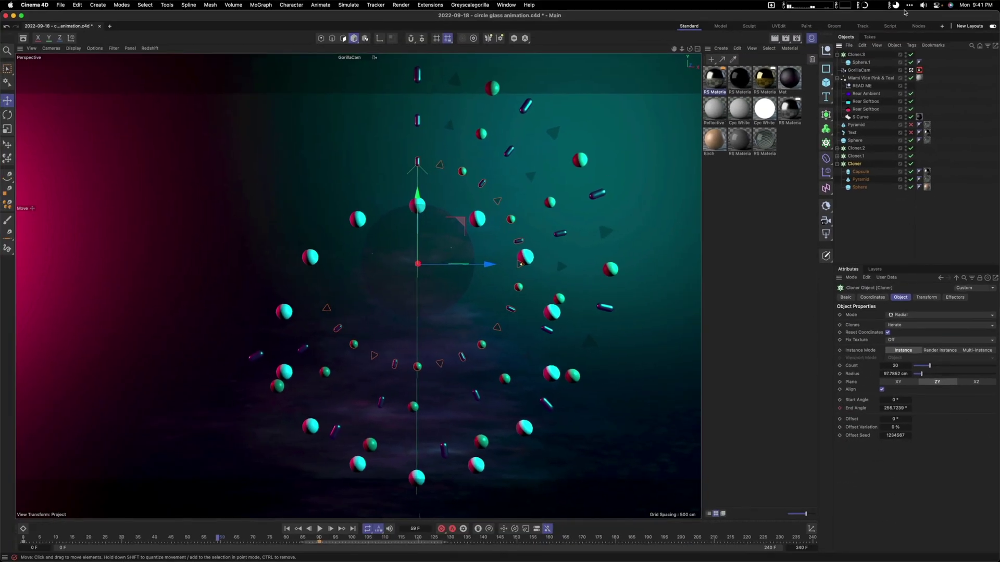
left_click(855, 54)
key("Delete")
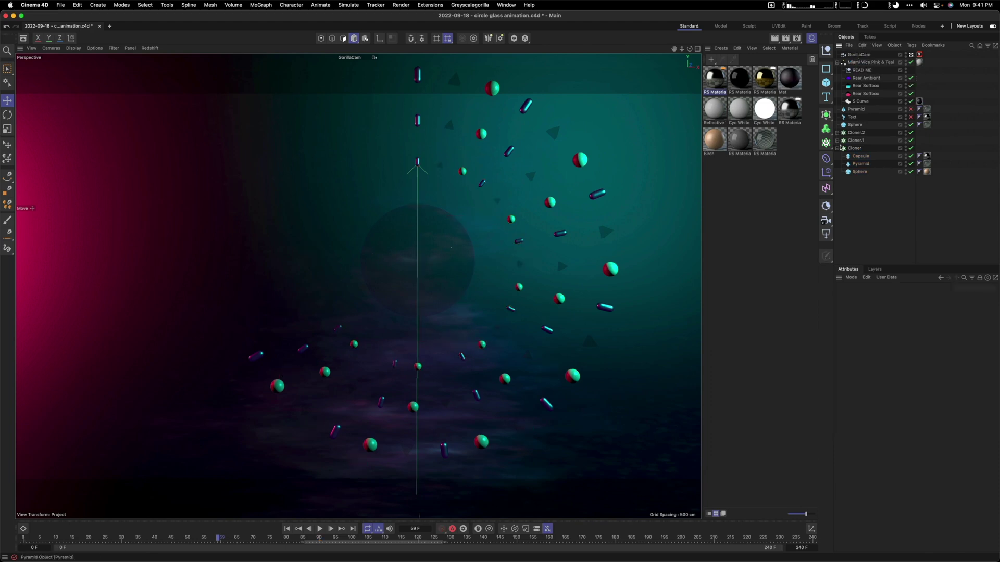
Step: Inspect the inner Cloner's child sphere and its Basic, Coordinates and Object properties, and return the timeline to frame 0
left_click(860, 171)
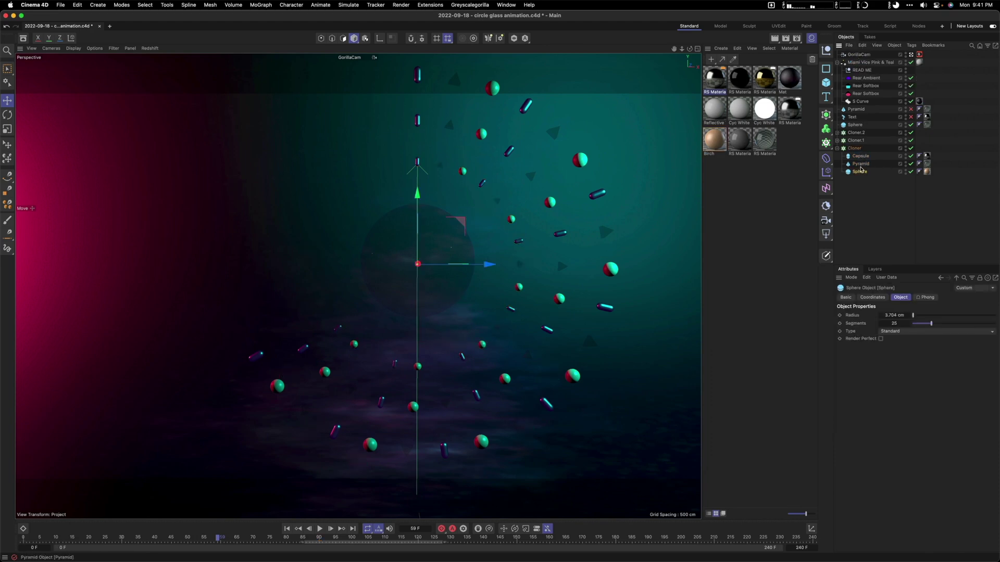
left_click(854, 148)
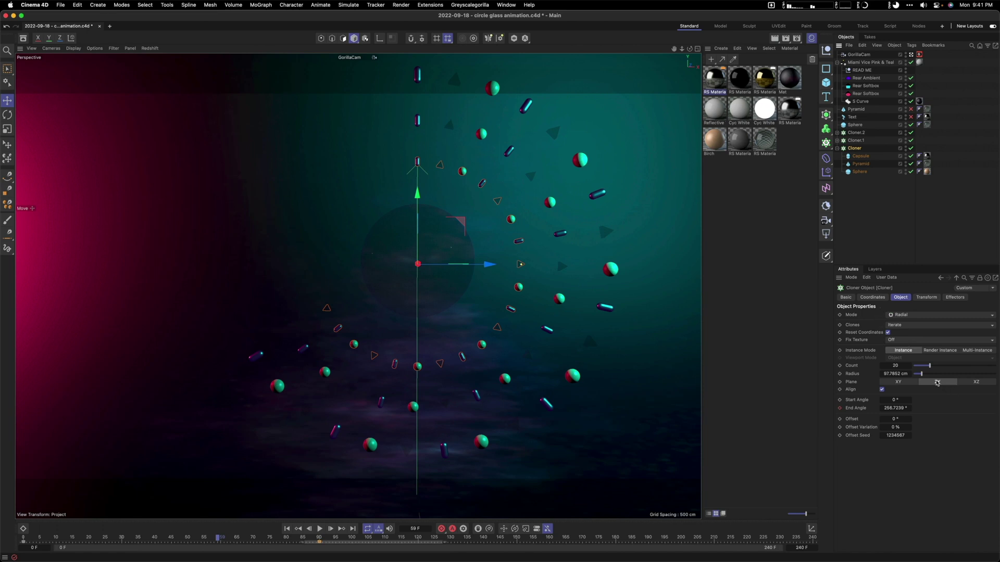
left_click(872, 297)
left_click(845, 298)
left_click(901, 297)
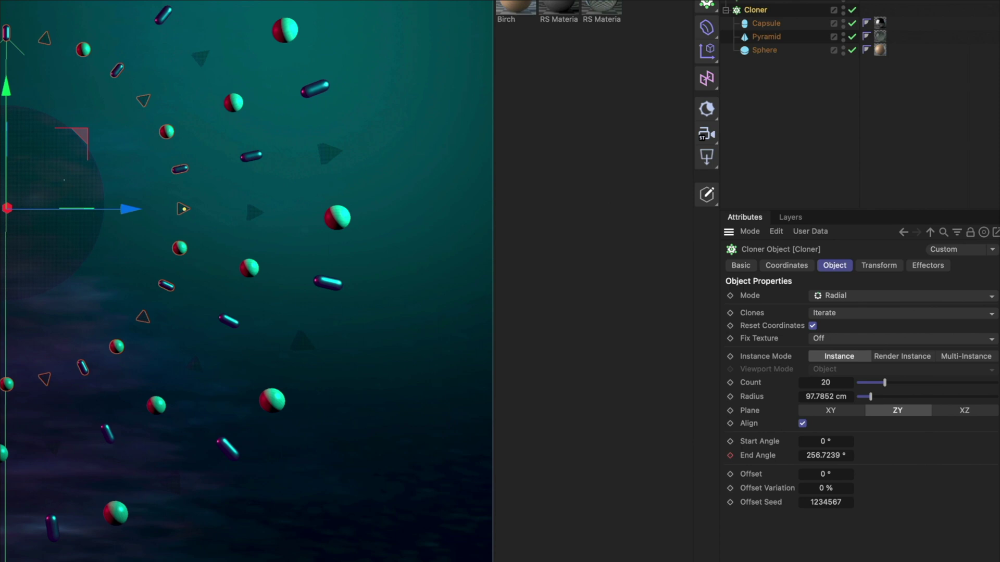
left_click_drag(825, 455, 754, 455)
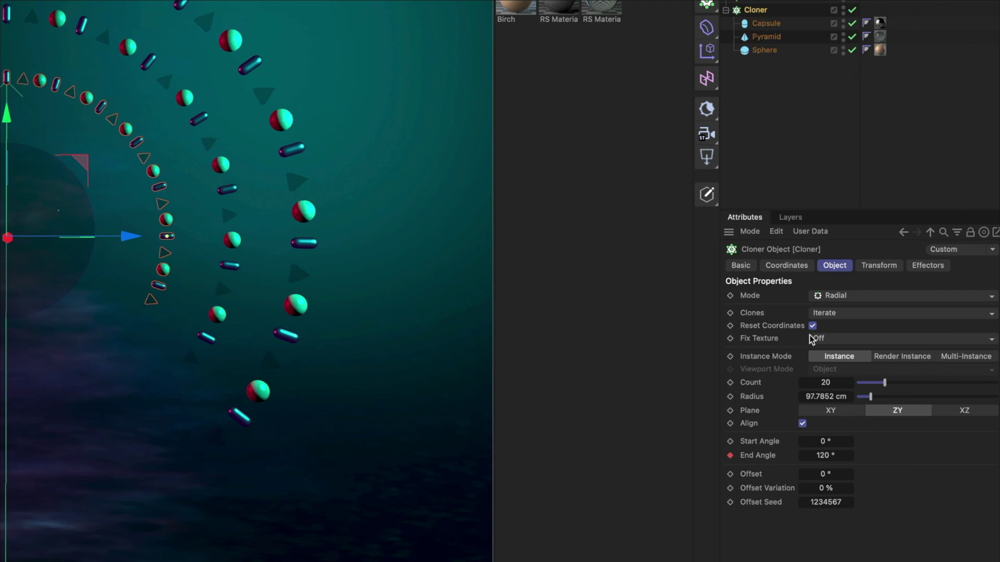
Step: Try the Random, Blend and Sort clone distributions on the inner Cloner and return it to Iterate
left_click(820, 313)
left_click(838, 343)
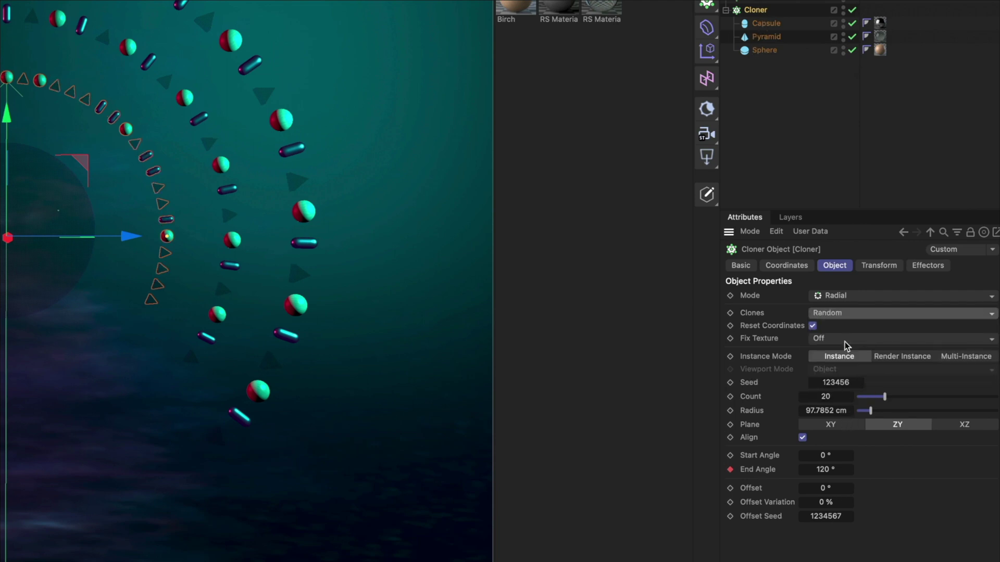
left_click(832, 313)
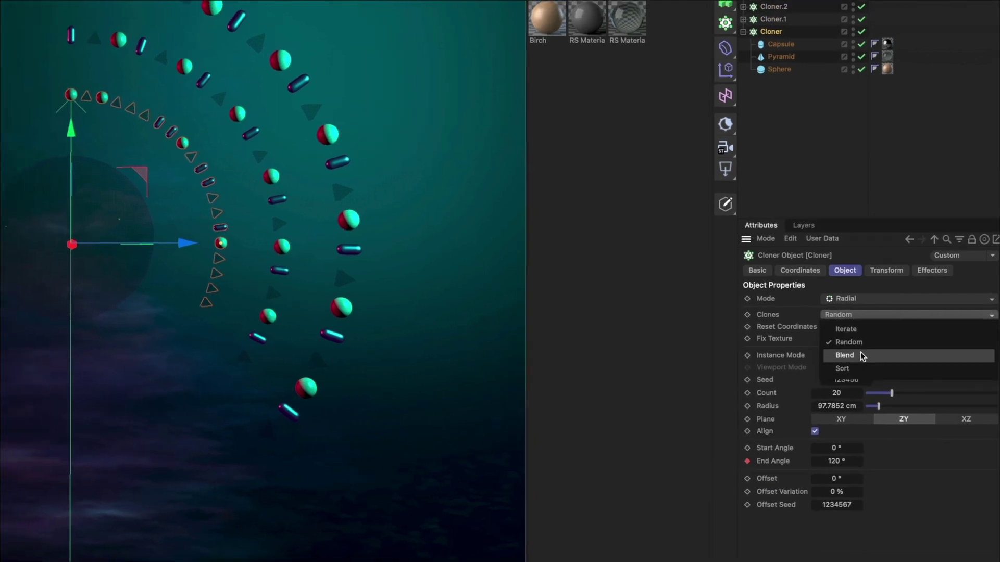
left_click(848, 356)
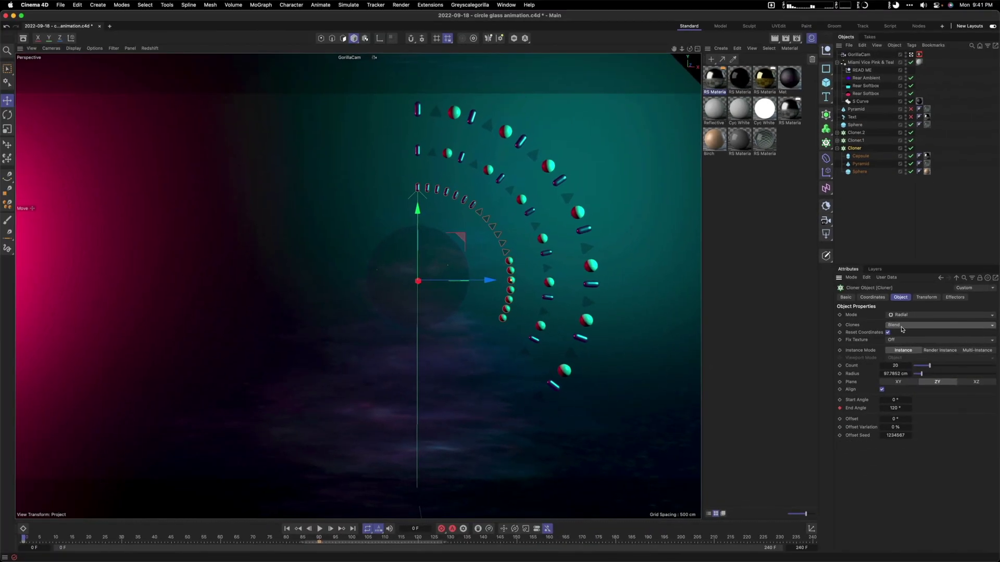
left_click(902, 325)
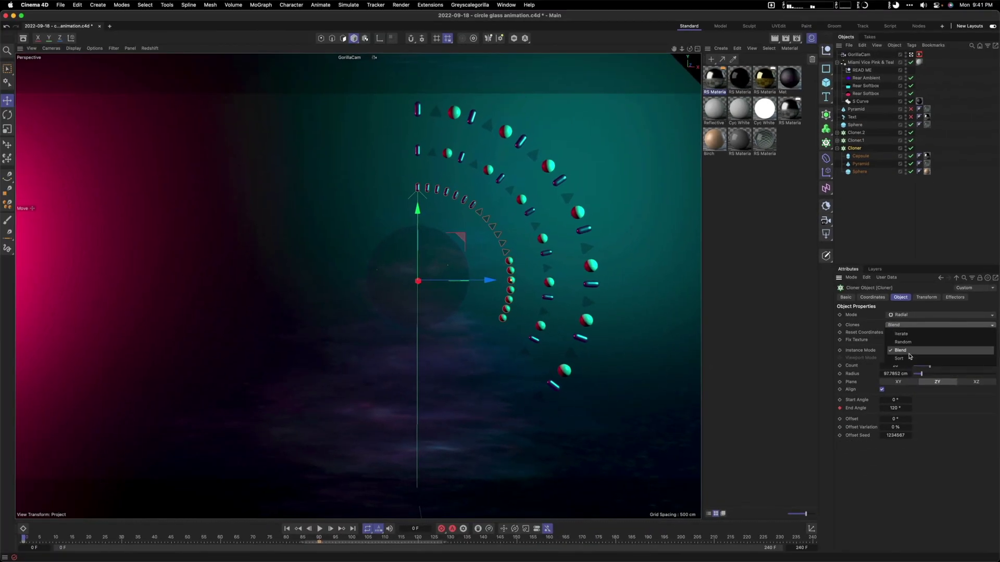
left_click(899, 358)
left_click(906, 325)
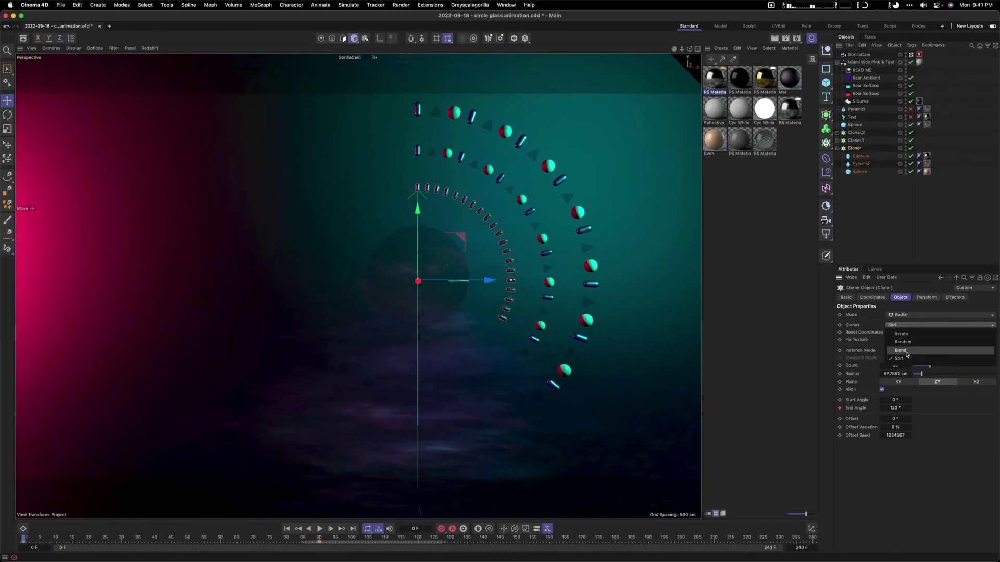
left_click(897, 336)
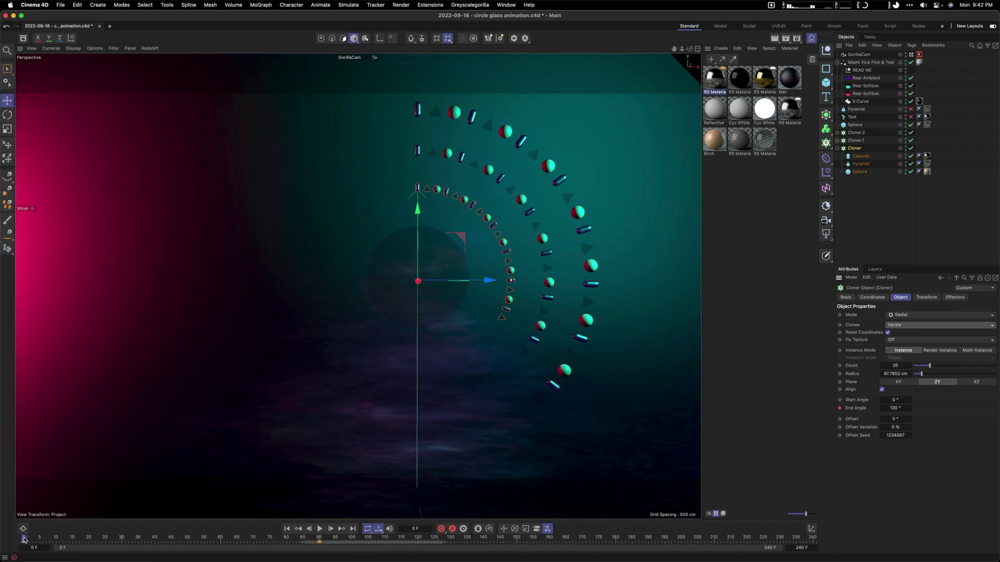
Step: Scrub the timeline to preview the cloners' End Angle animation and return to frame 0
left_click_drag(23, 538, 310, 536)
middle_click_drag(522, 420, 523, 210, "alt")
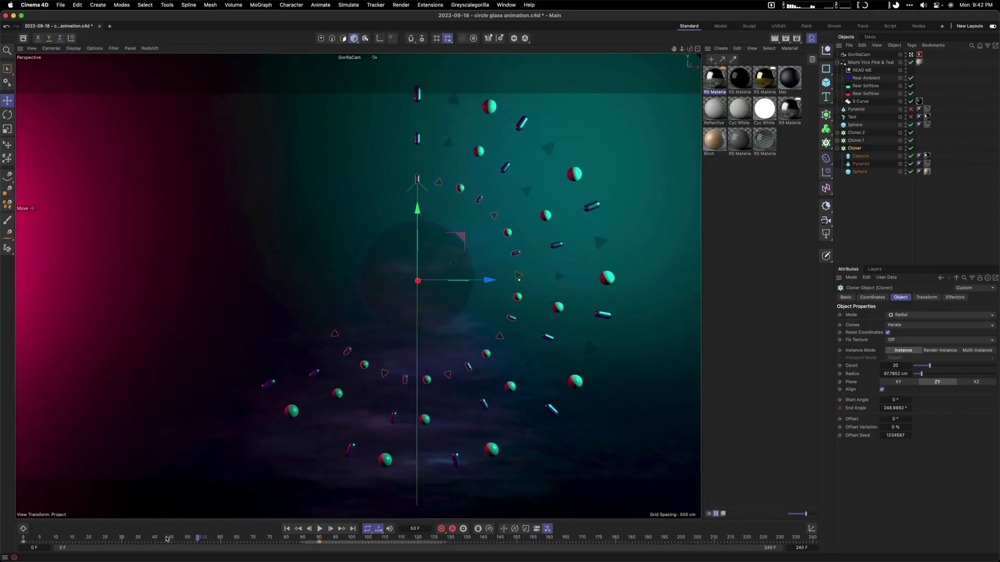
left_click_drag(83, 534, 23, 537)
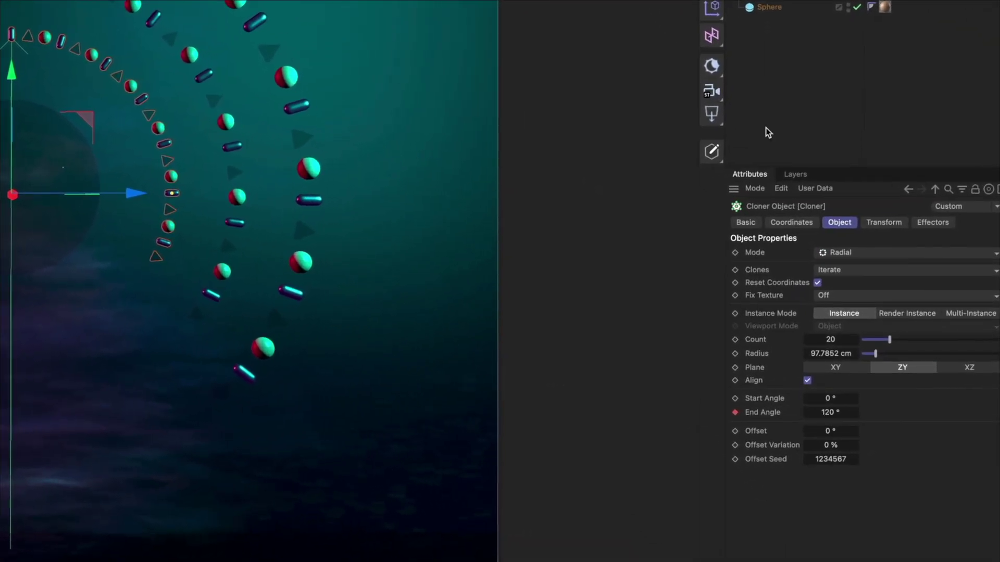
Step: Try a 360° End Angle on the inner Cloner at frame 0 and set it back to 120°
left_click(830, 413)
type("360")
key("Return")
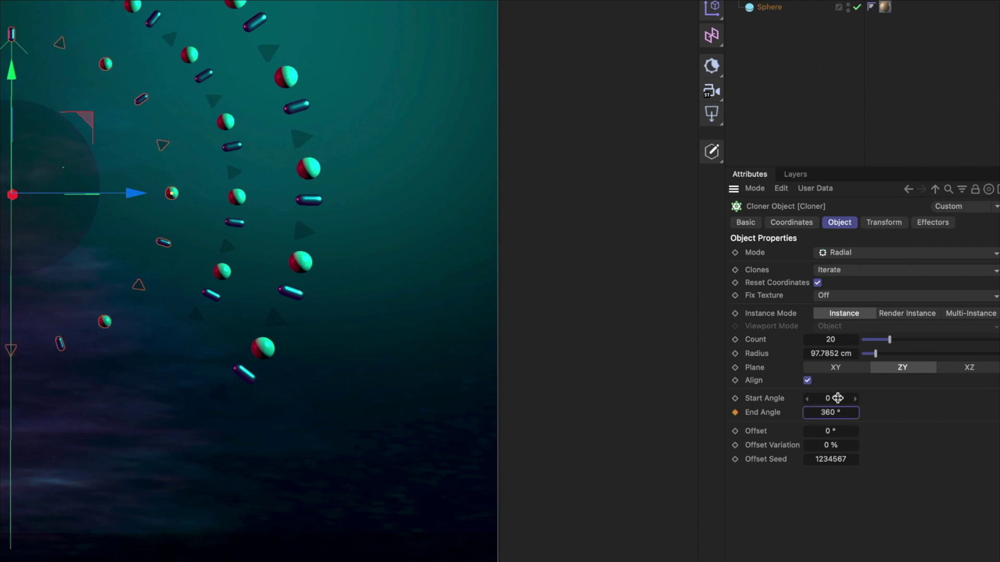
left_click(825, 412)
type("120")
key("Return")
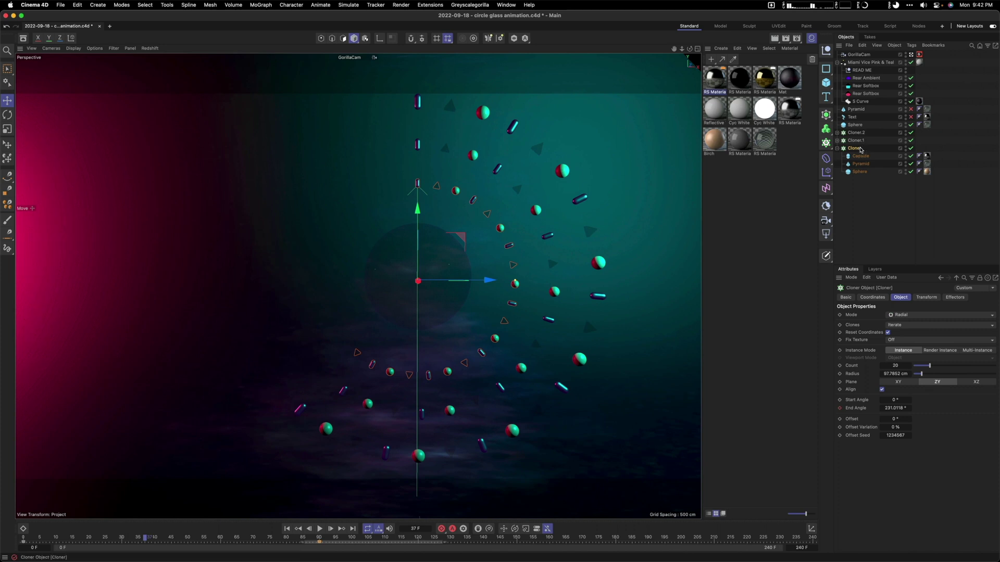
Step: Review the Output and Save pages of the render settings and check the program's version information
left_click_drag(411, 281, 412, 297)
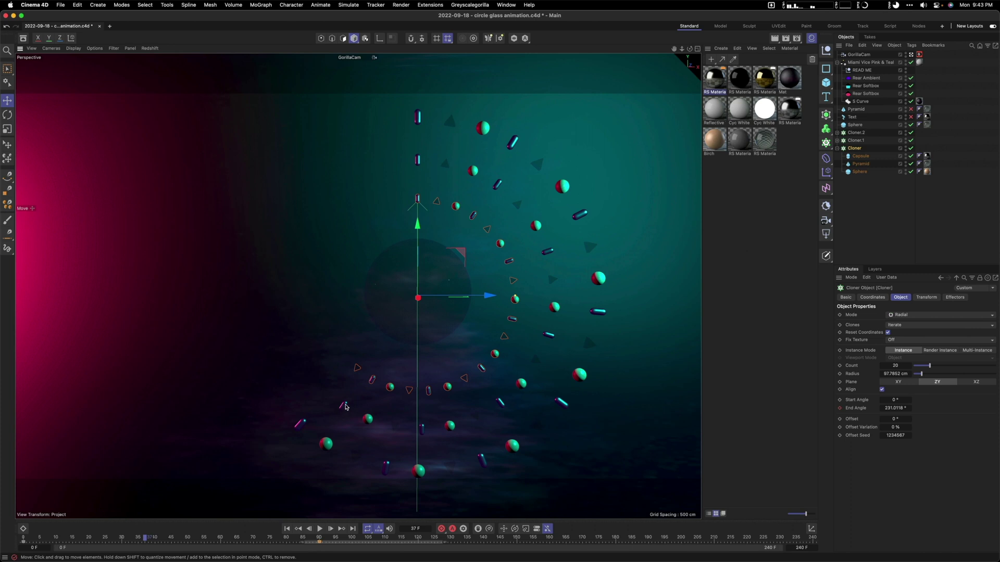
left_click(796, 38)
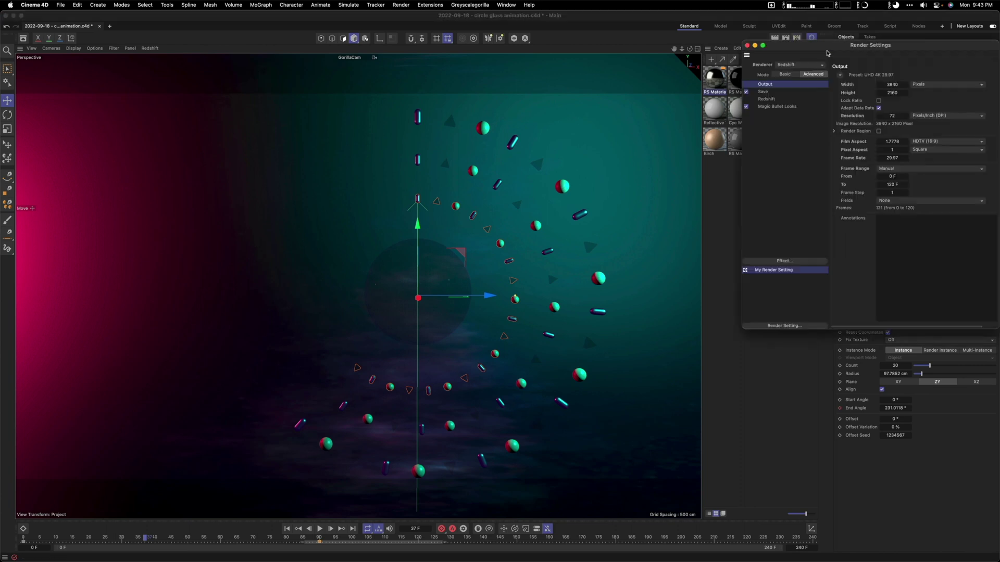
left_click(768, 92)
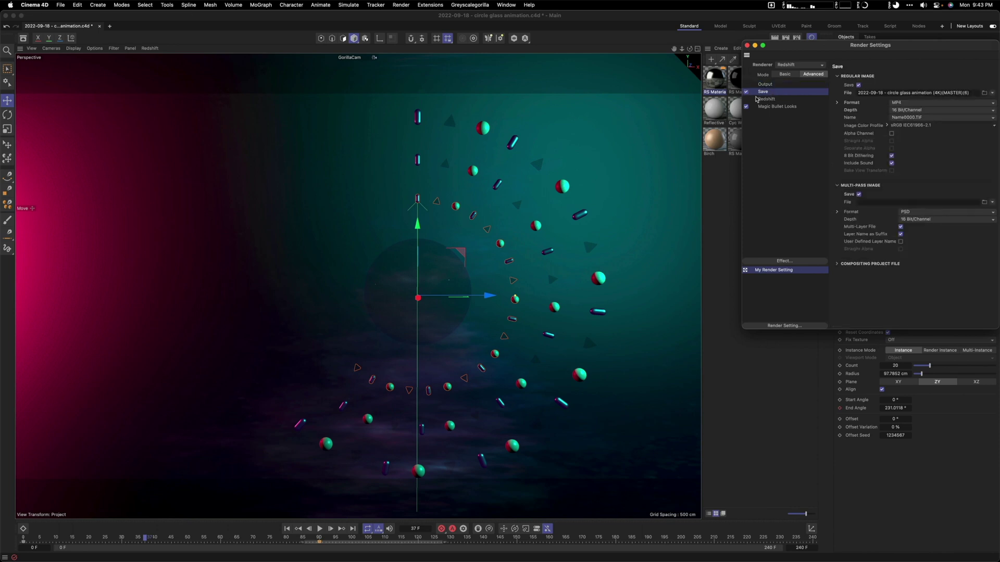
left_click(747, 46)
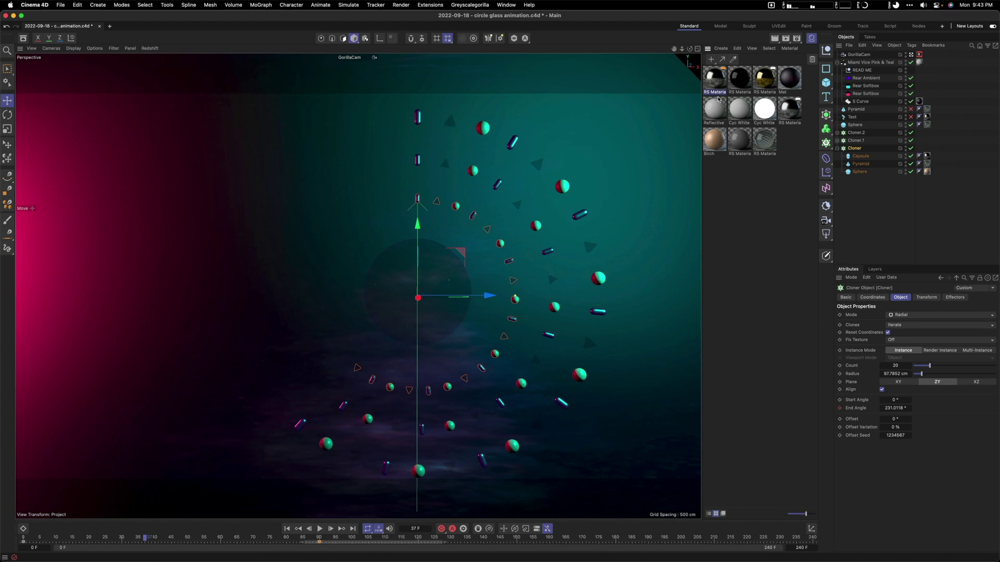
left_click(34, 5)
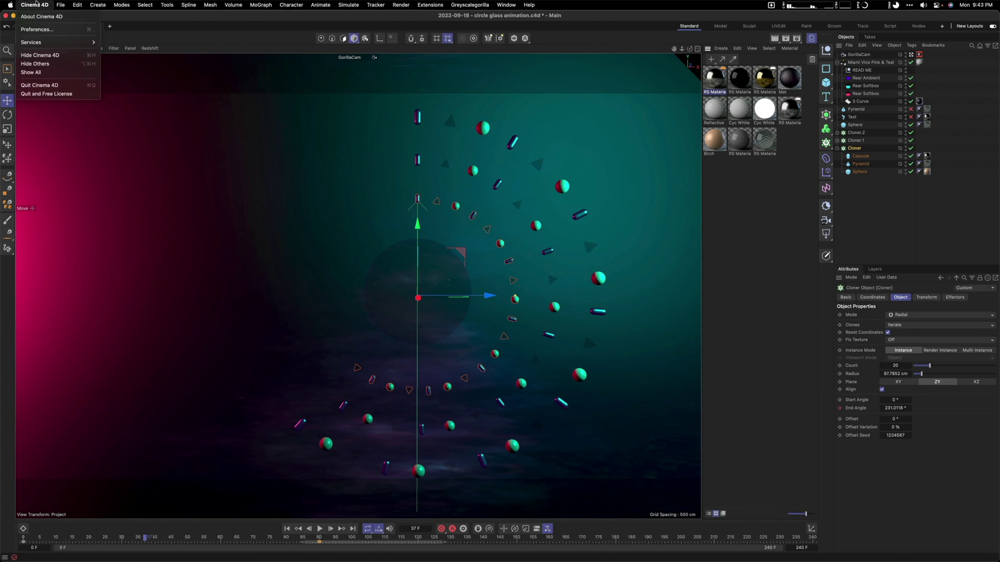
left_click(46, 16)
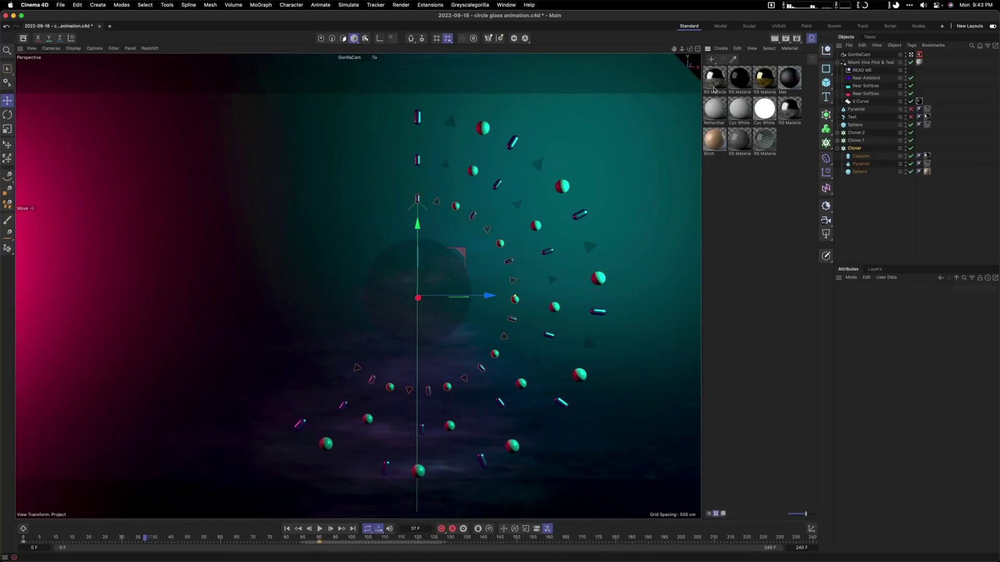
Step: Create a new default Redshift material and give it a metal preset
left_click(712, 61)
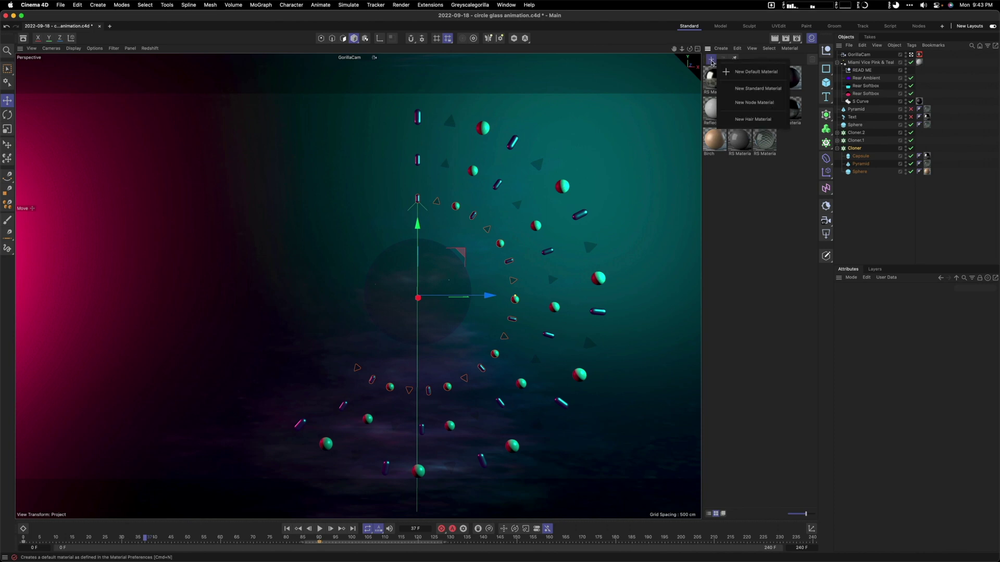
left_click(719, 71)
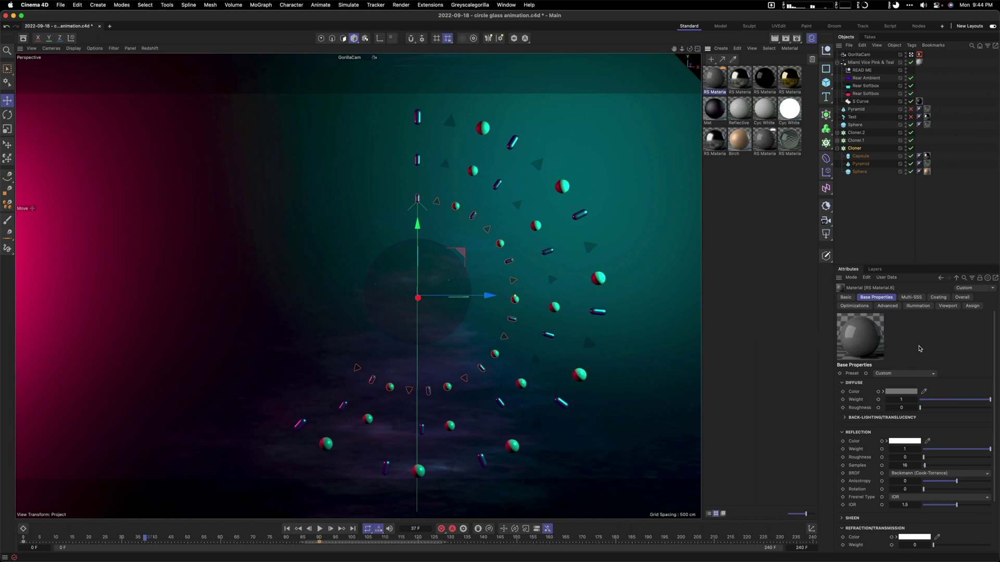
left_click(903, 374)
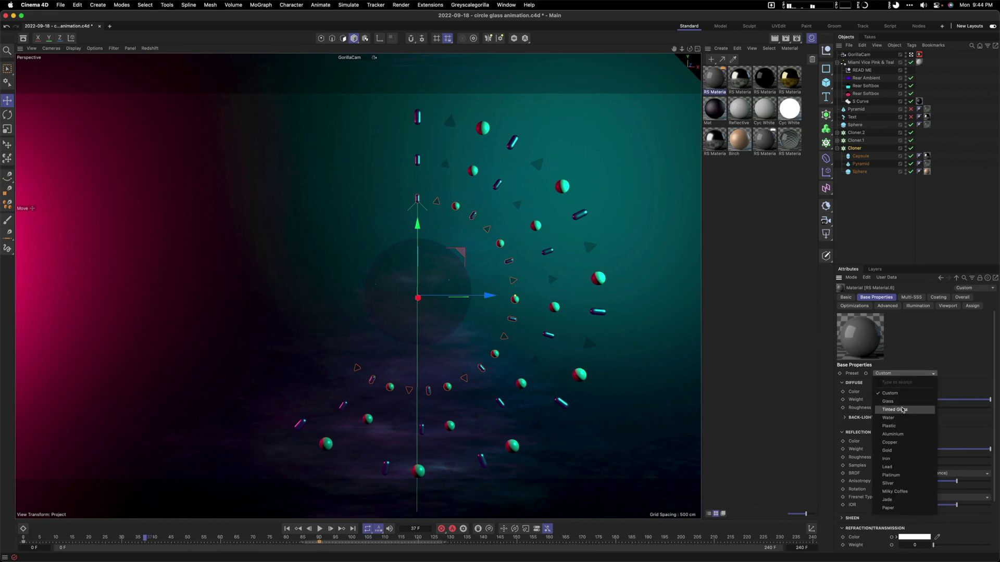
left_click(900, 440)
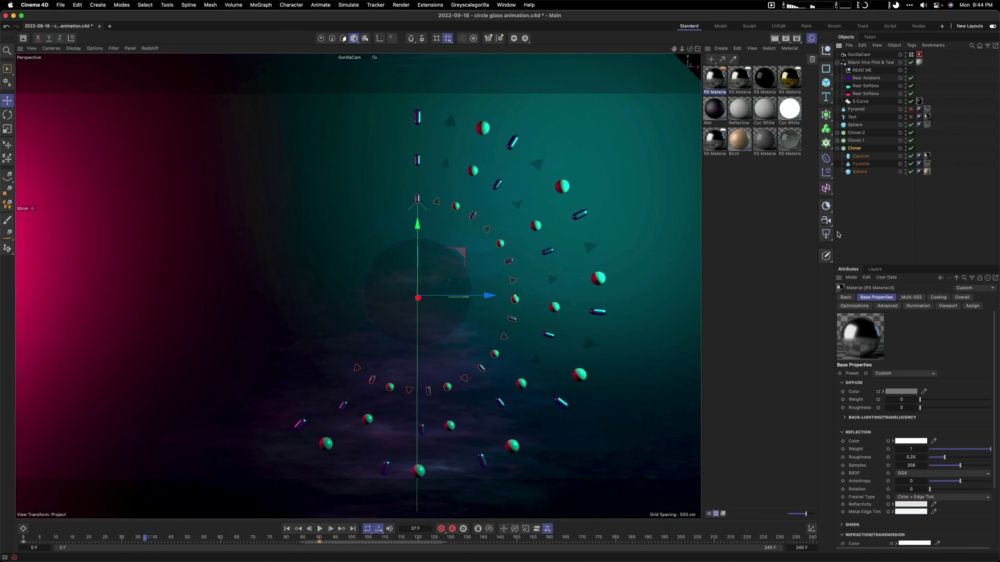
Step: Change the new material's preset to Glass and review its reflection and refraction properties
left_click(903, 373)
left_click(898, 398)
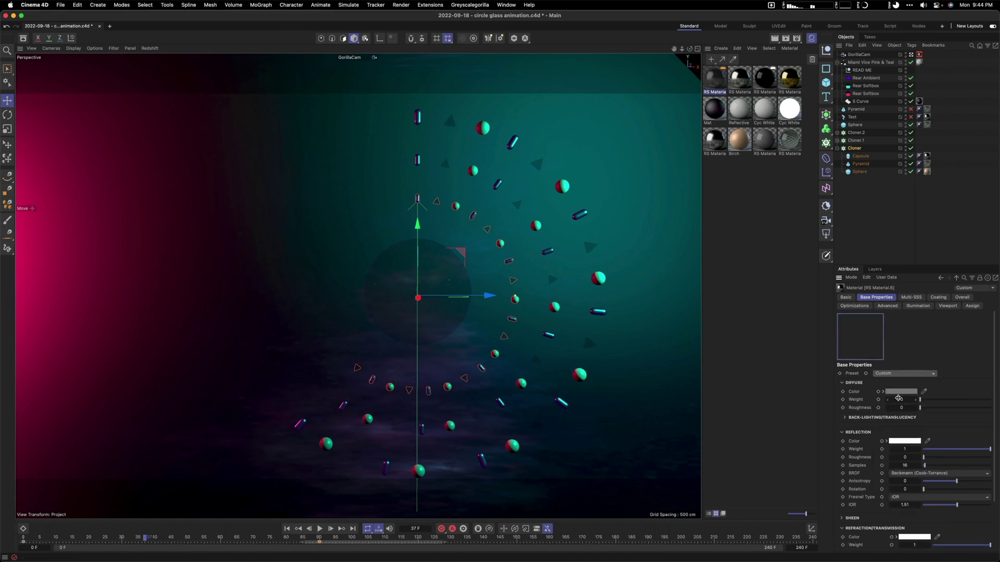
scroll(911, 443, "down", 1)
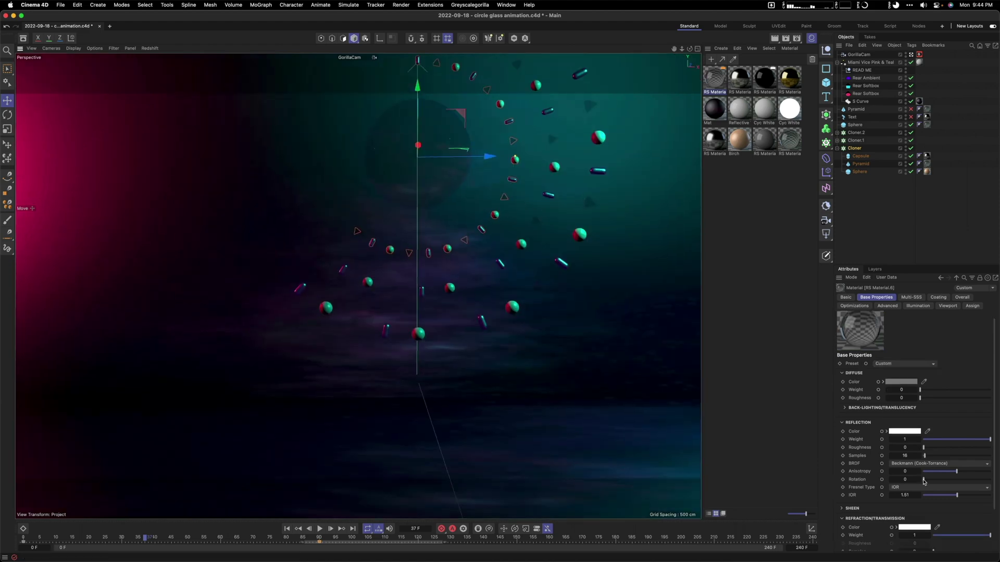
scroll(924, 481, "down", 1)
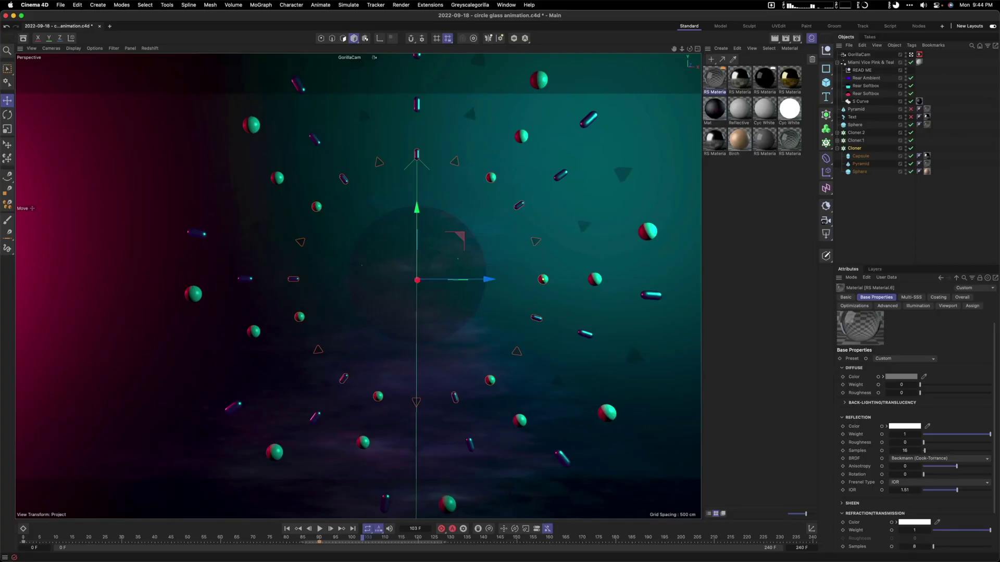
scroll(916, 388, "down", 4)
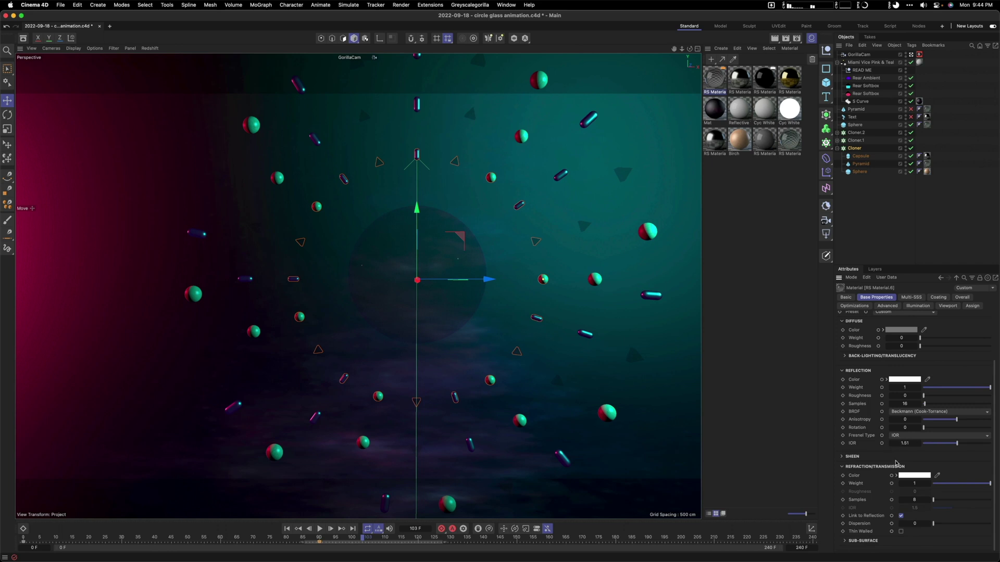
scroll(895, 456, "up", 5)
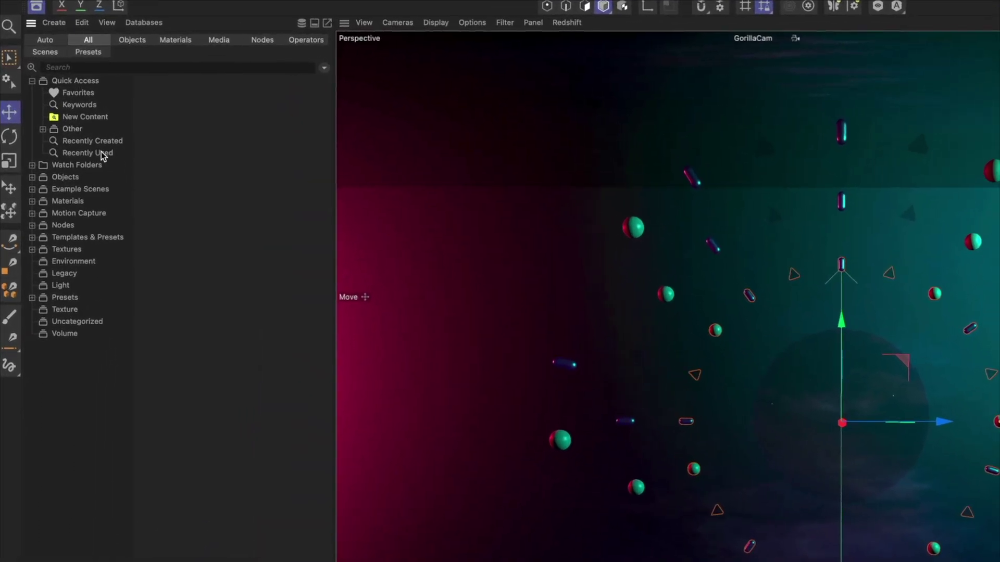
Step: Search the asset library for "WOOD" and limit the results to materials
left_click(105, 66)
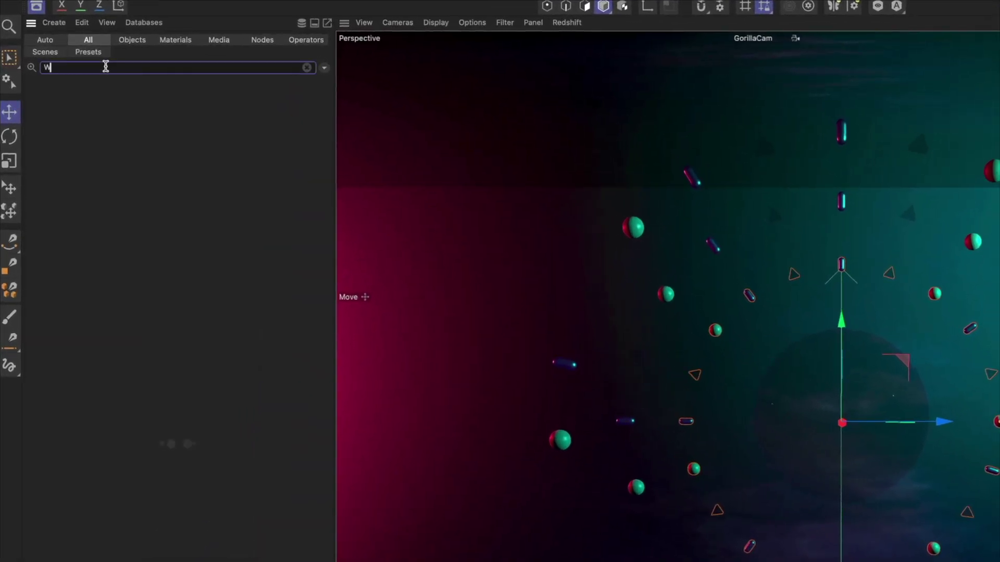
type("WOOD")
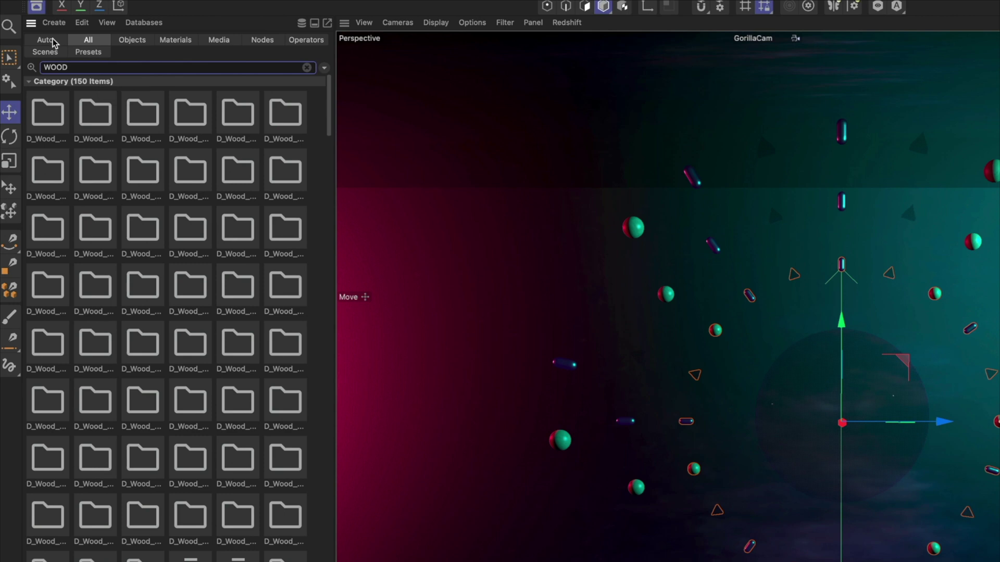
left_click(189, 42)
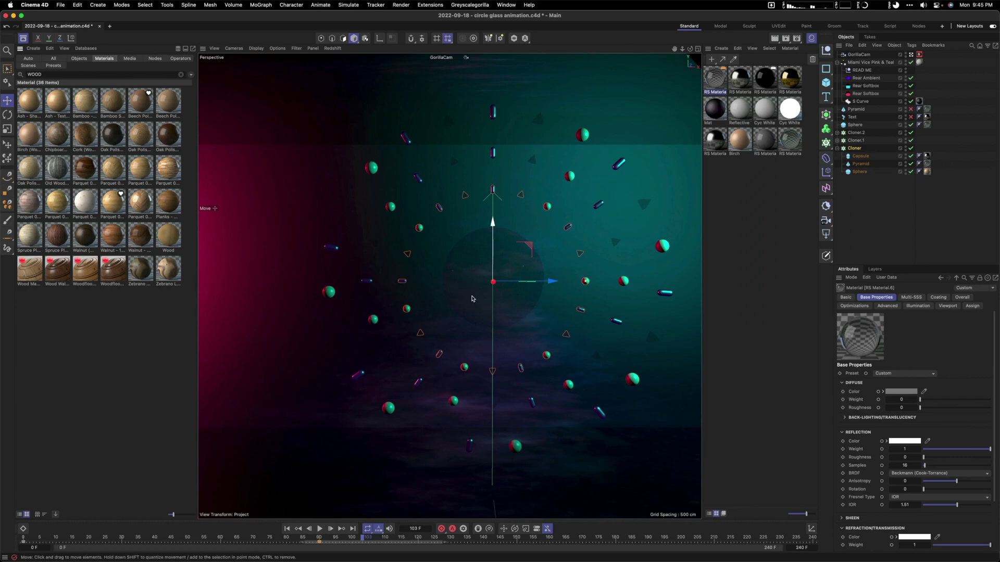
Step: Select the central sphere and open its glass material to examine the diffuse, reflection, refraction and dispersion settings
scroll(899, 457, "down", 3)
scroll(899, 464, "up", 1)
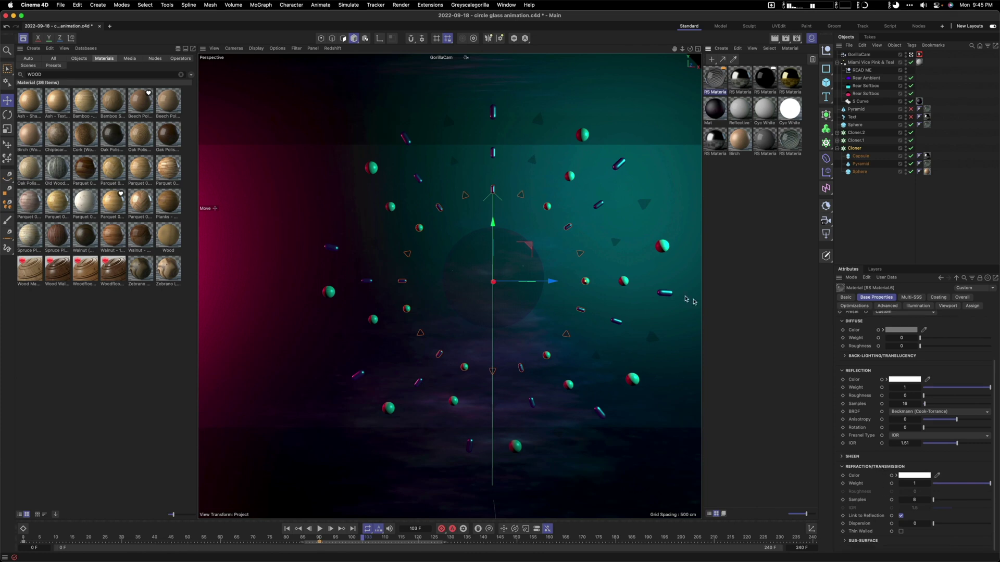
left_click(517, 271)
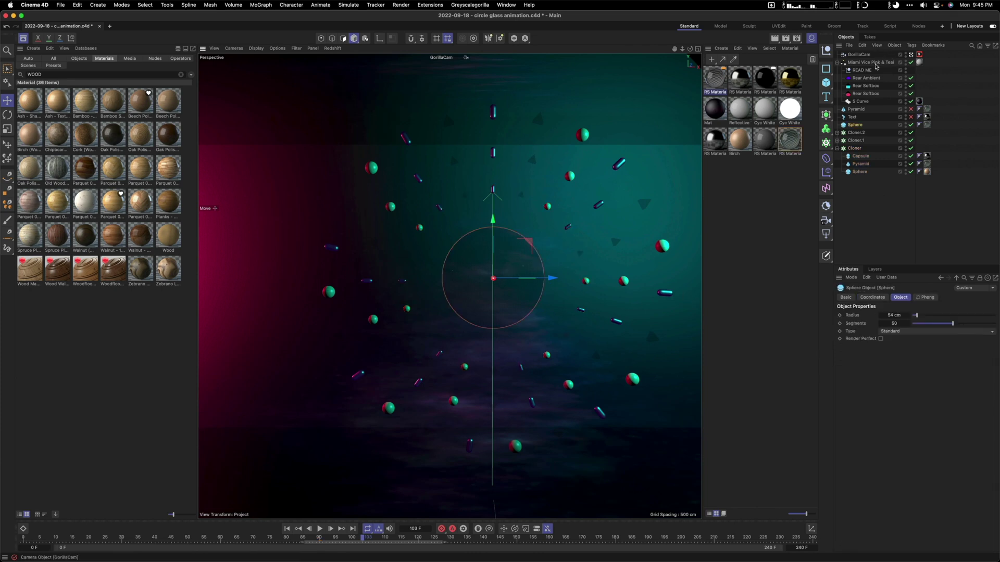
left_click(927, 124)
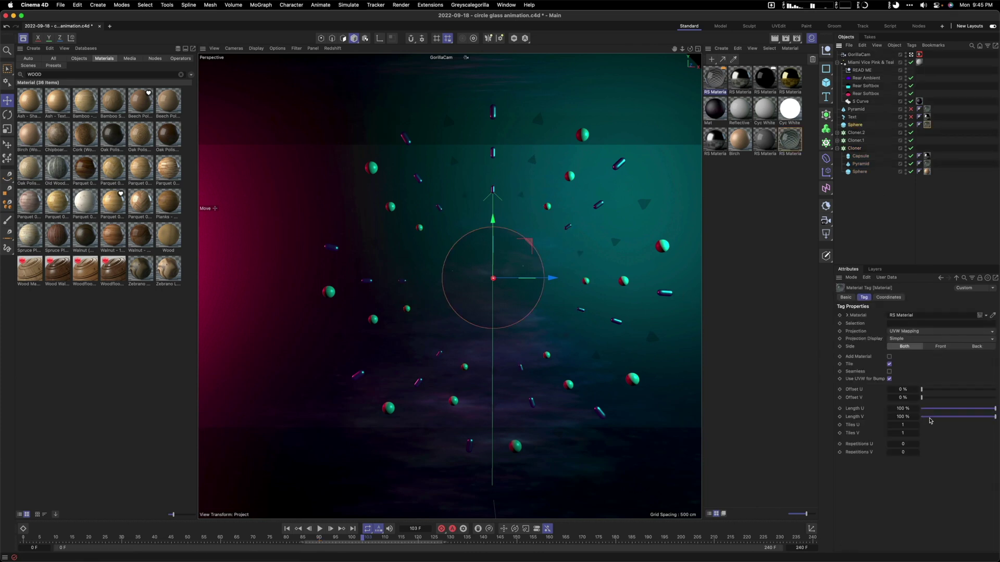
double_click(927, 126)
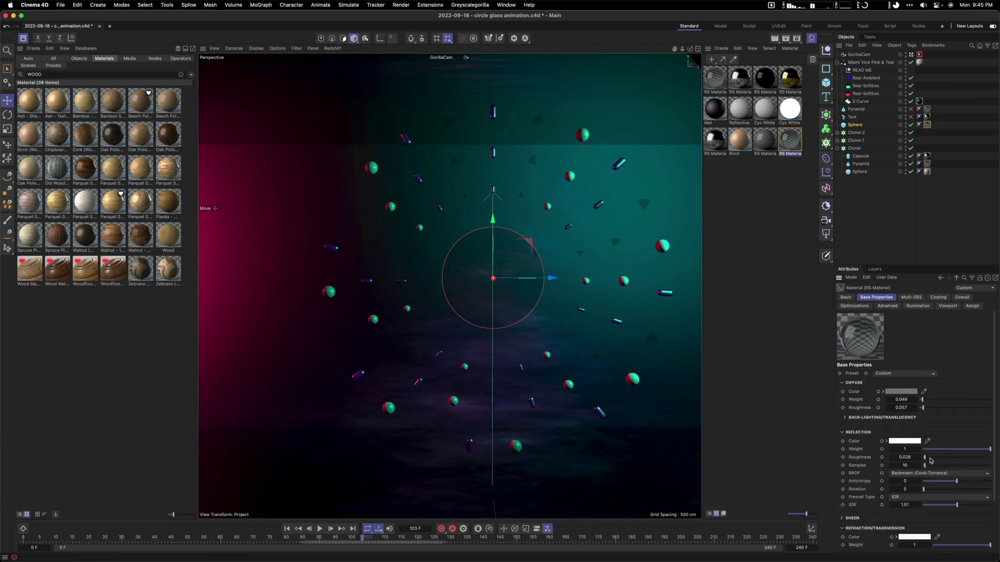
scroll(930, 465, "down", 3)
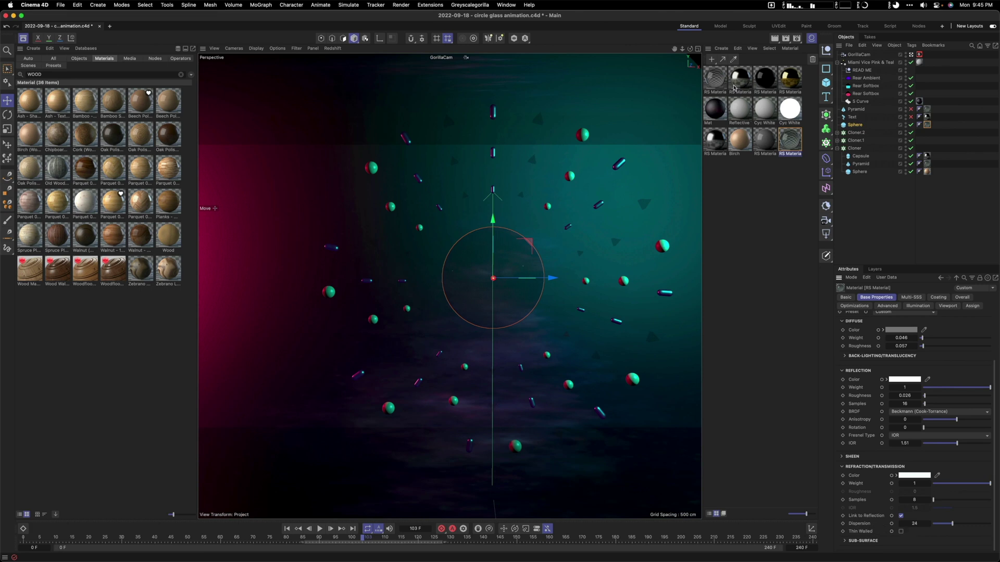
scroll(875, 338, "up", 3)
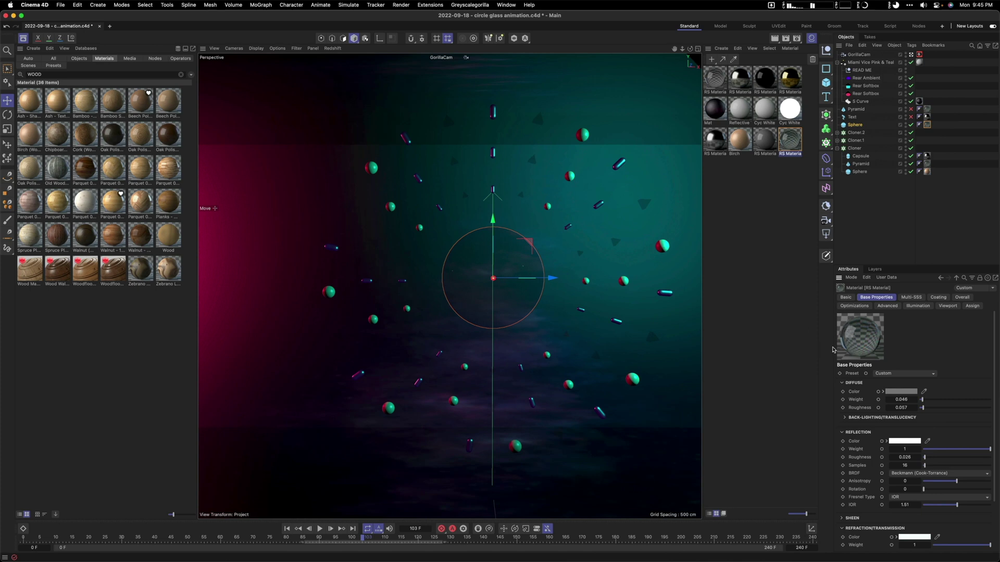
scroll(478, 314, "up", 1)
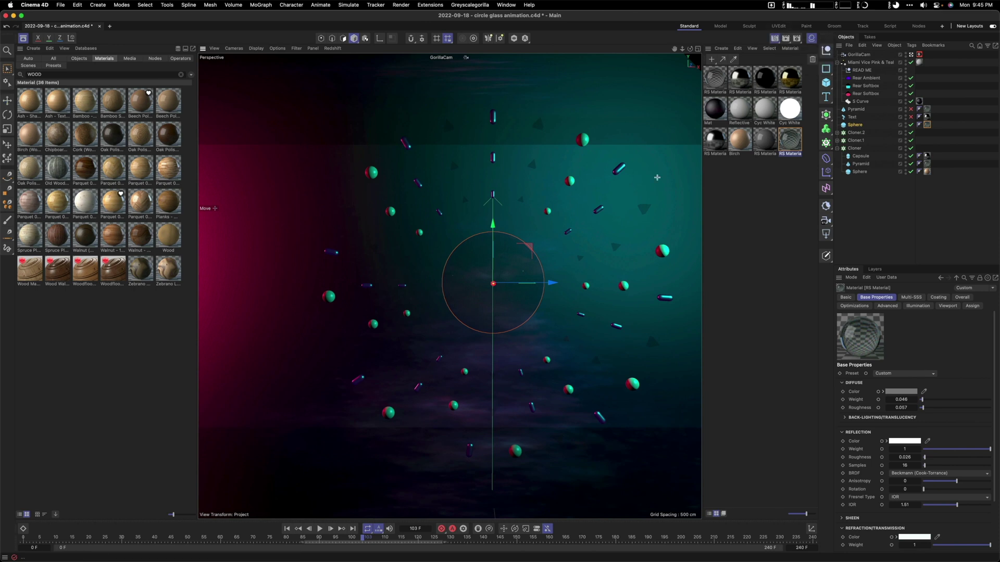
Step: Open the render settings and choose the UHD 4K 23.976 film/video preset for the output
left_click_drag(434, 267, 479, 332)
left_click(800, 39)
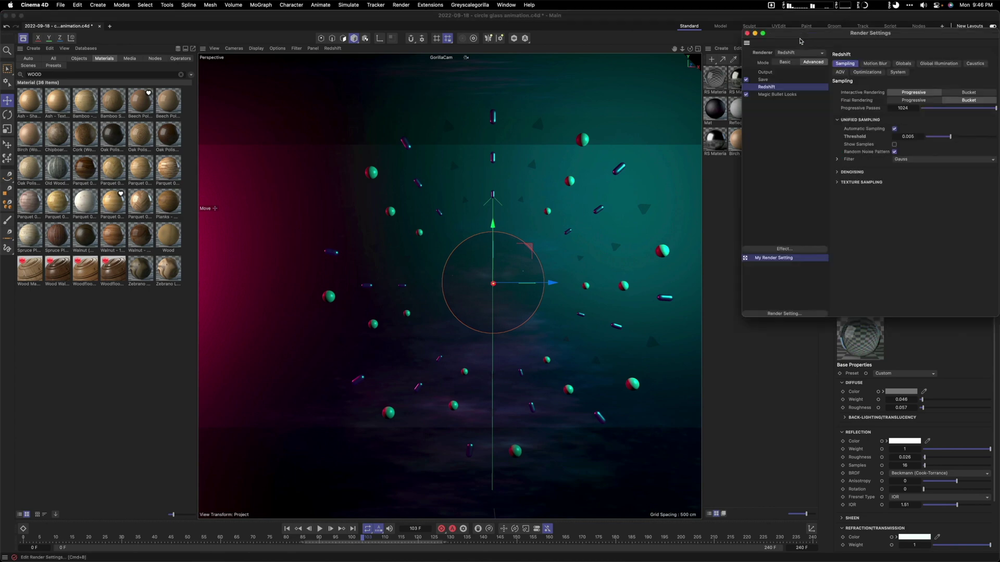
left_click(771, 80)
left_click(764, 72)
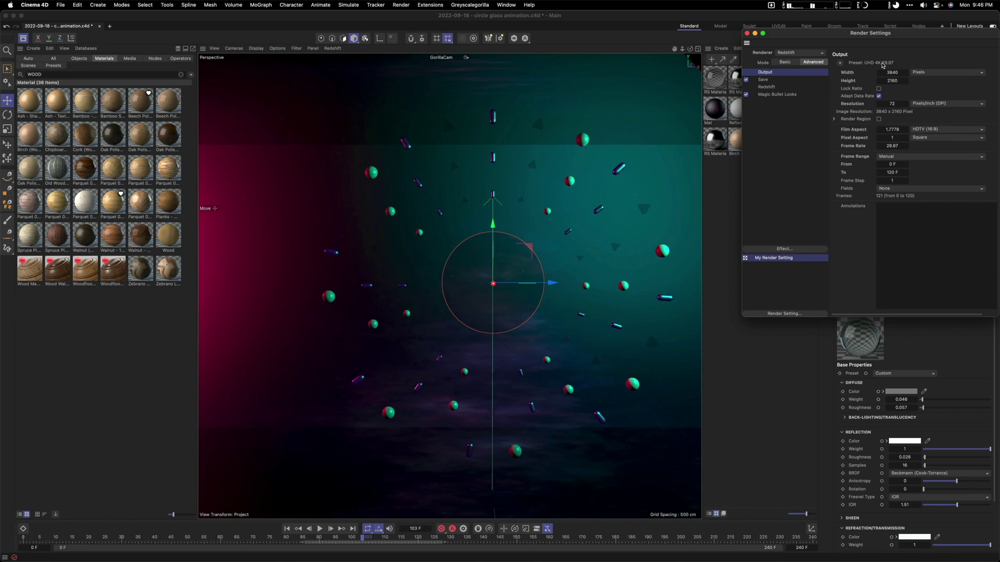
left_click(844, 63)
mouse_move(864, 82)
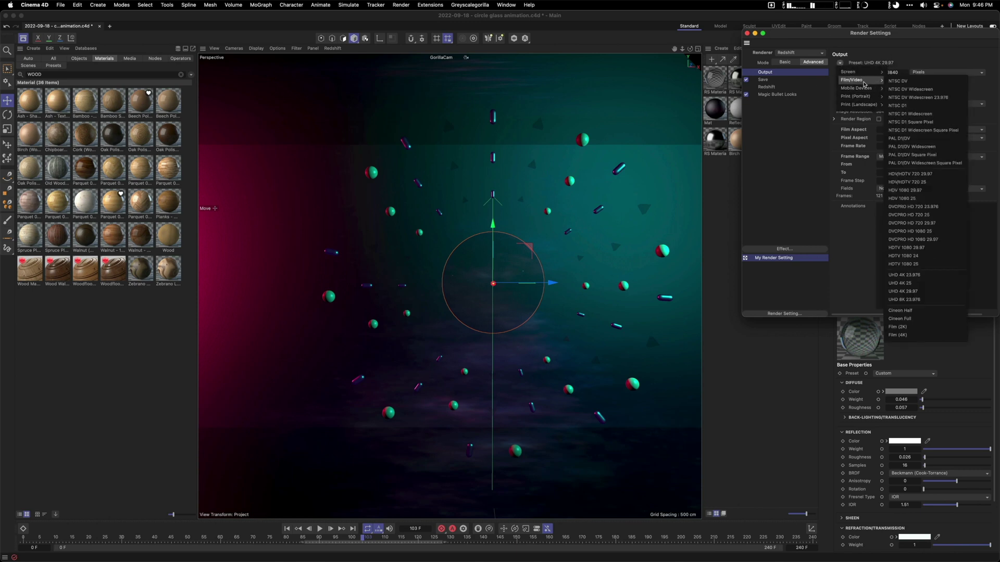
left_click(906, 275)
Step: Set the regular image's save format to MOV and check the available bit depths
left_click(762, 80)
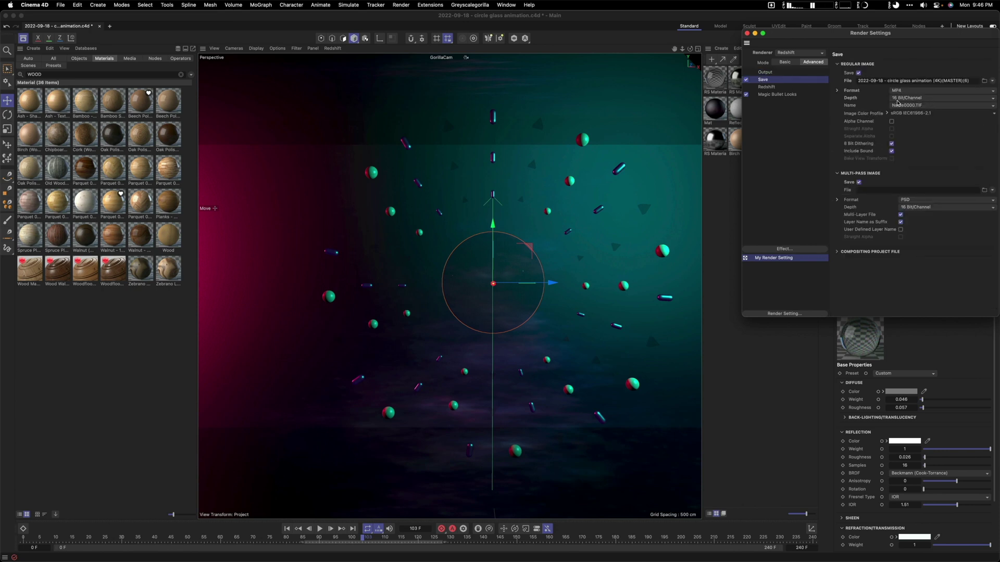
left_click(899, 91)
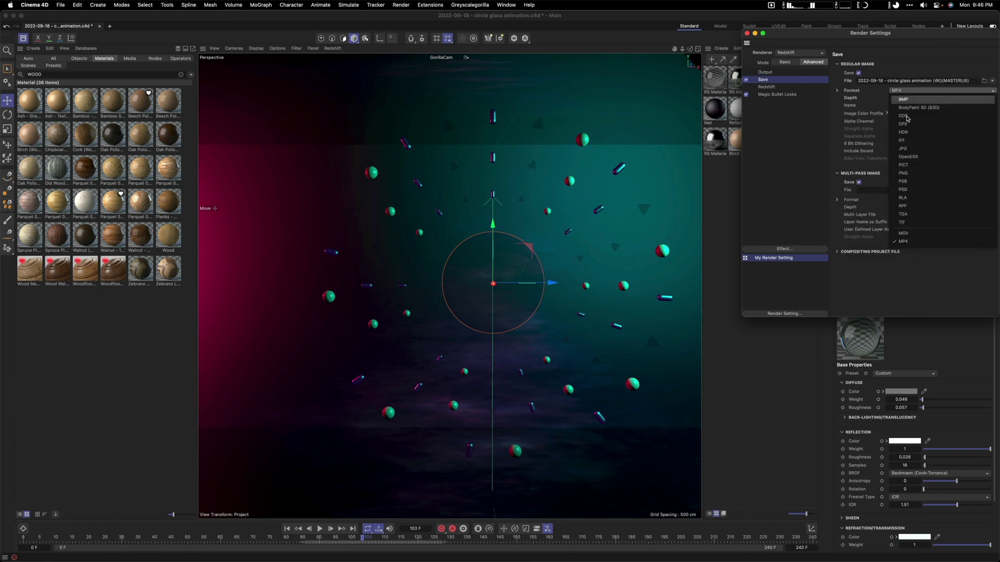
left_click(907, 238)
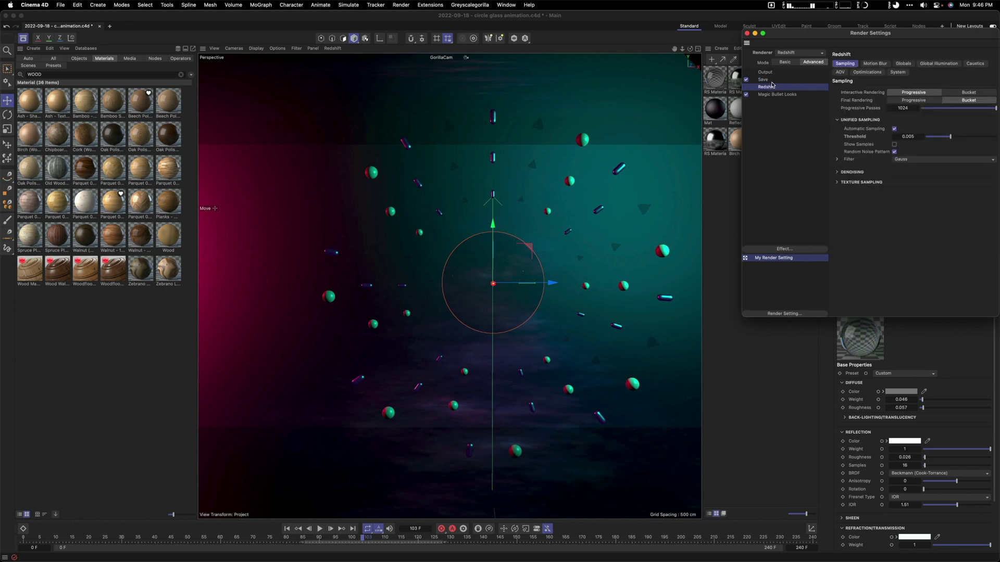
left_click(917, 98)
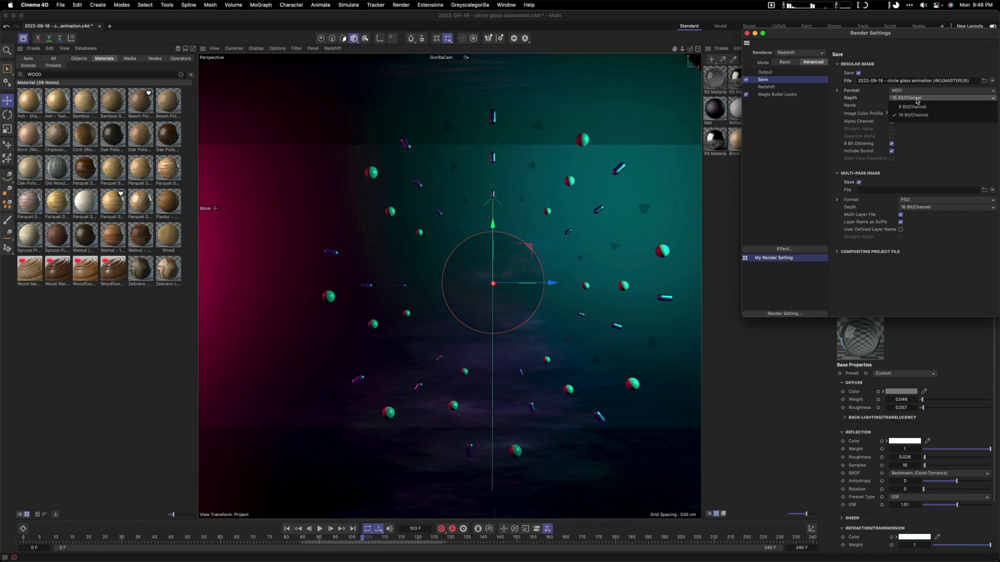
Step: Review the Redshift render settings in Basic and Advanced modes, including the System options, and return to the save settings
left_click(767, 87)
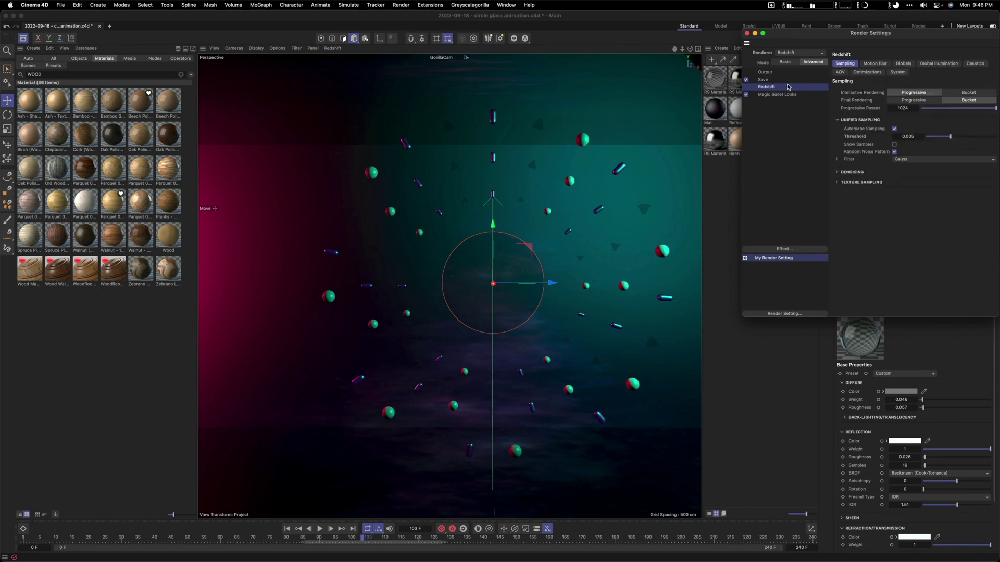
left_click(792, 62)
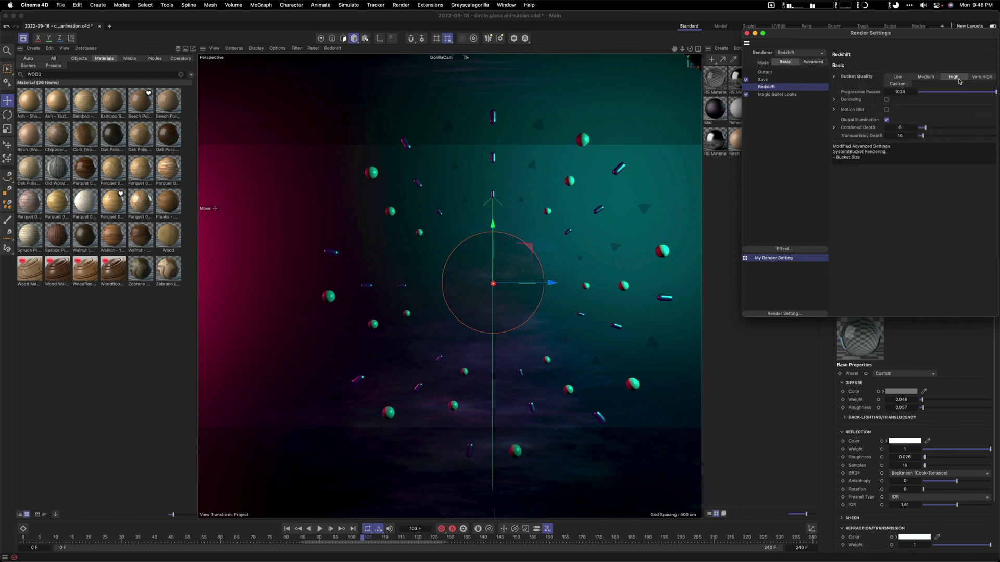
left_click(813, 62)
left_click(898, 72)
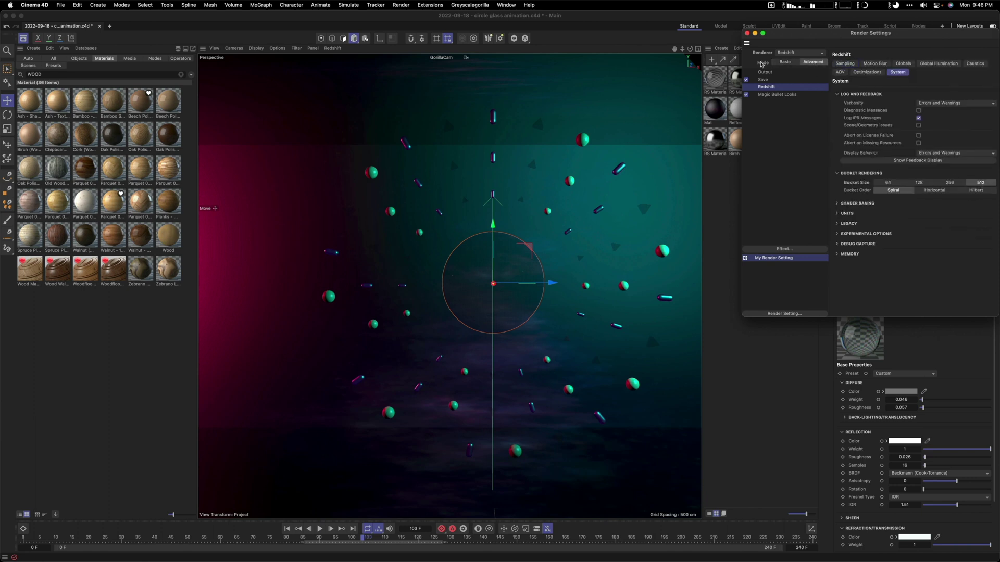
left_click(763, 80)
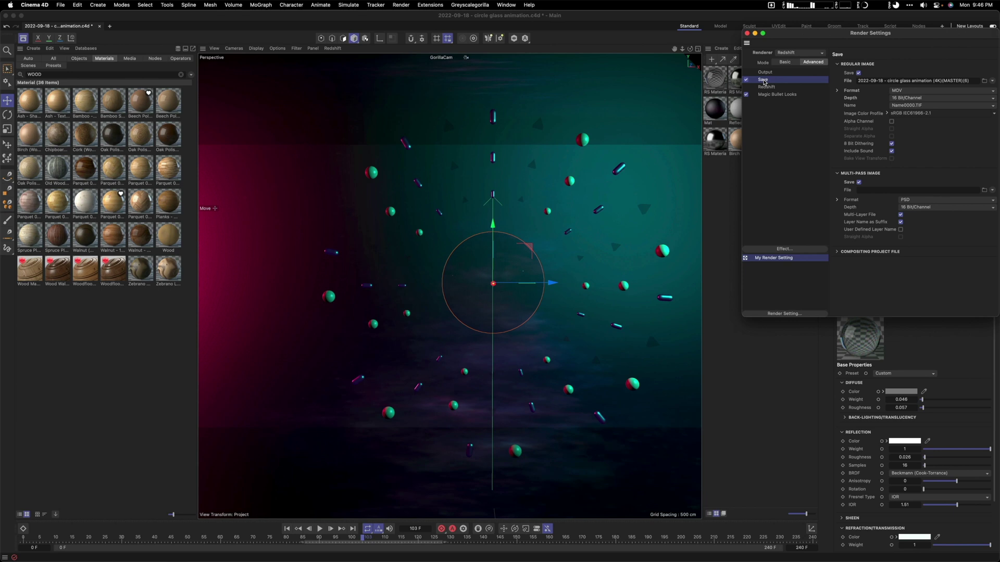
Step: Open the Magic Bullet Looks effect from the render settings and browse its available grading tools
left_click(770, 96)
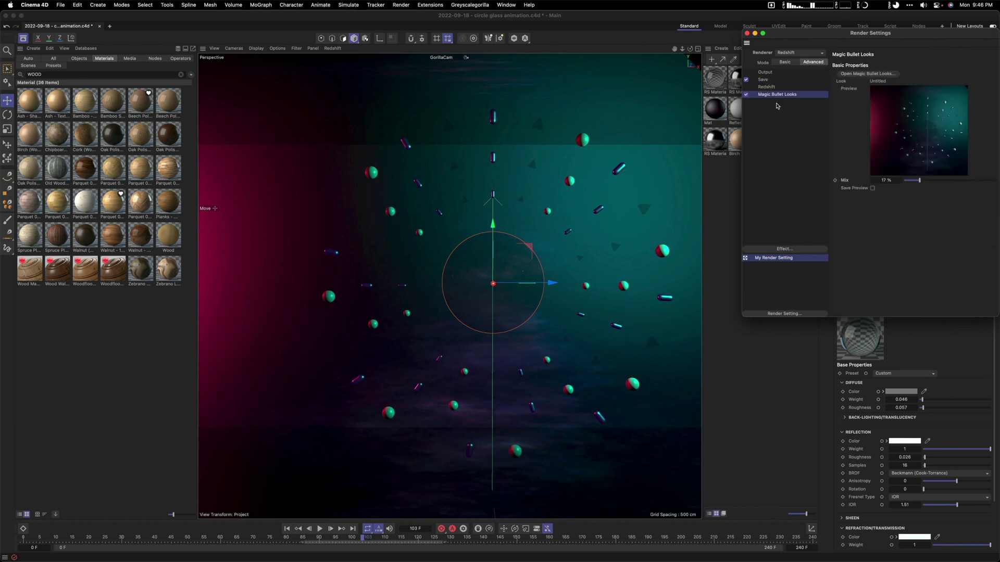
left_click(869, 74)
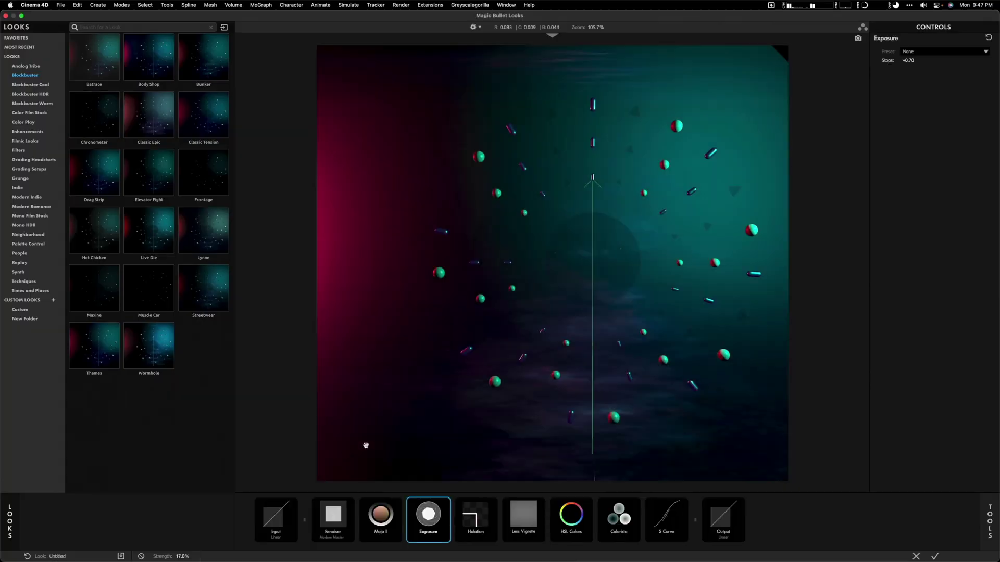
left_click(984, 513)
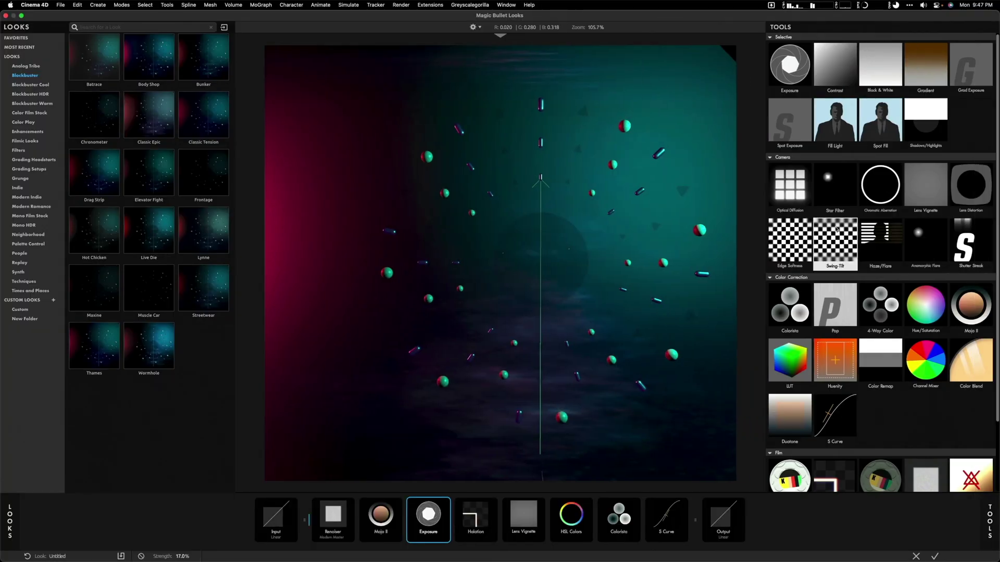
scroll(883, 361, "down", 3)
scroll(883, 361, "up", 3)
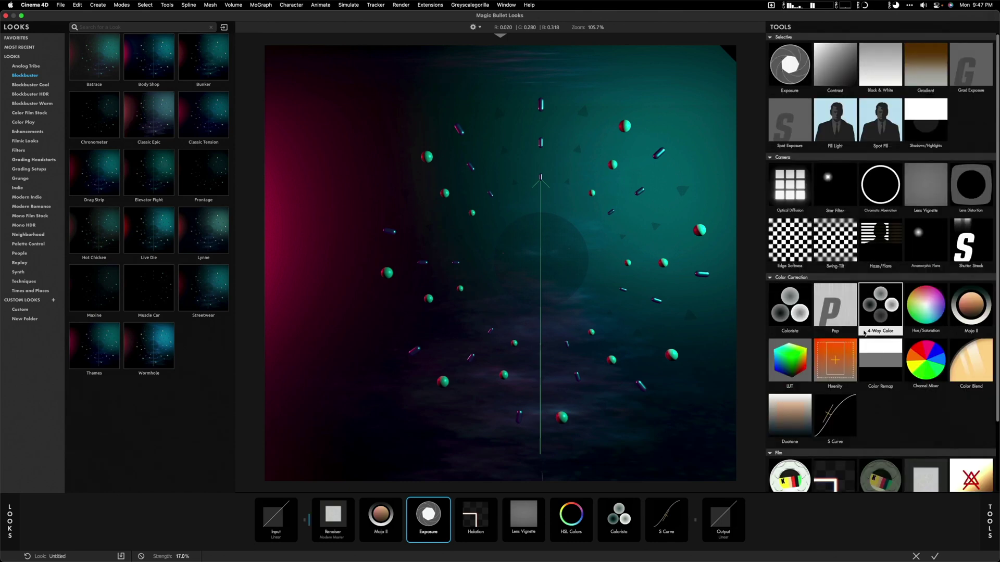
scroll(862, 330, "down", 2)
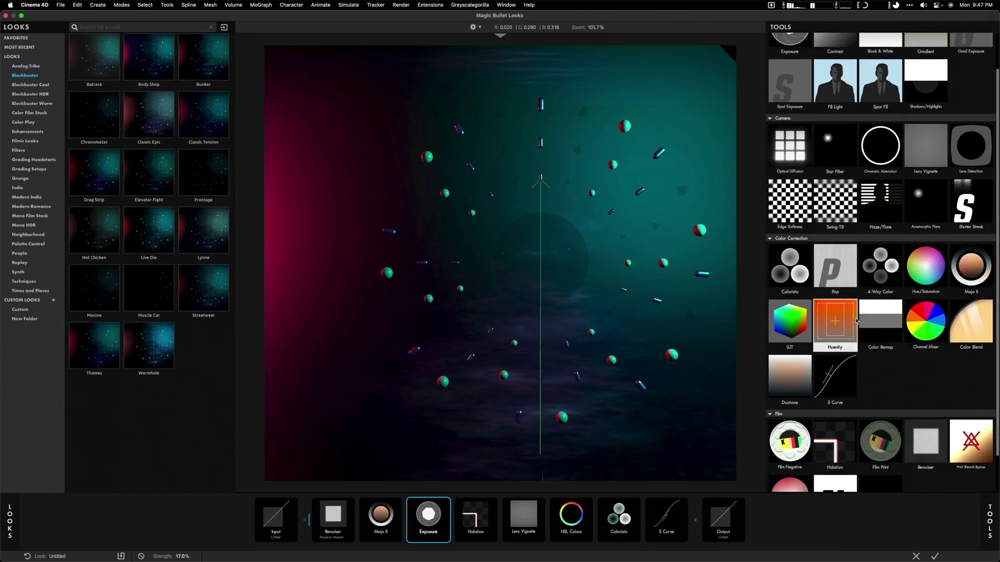
Step: Browse the remaining Looks tools, inspect the graded preview up close and the Halation settings, and accept the look
scroll(859, 323, "down", 2)
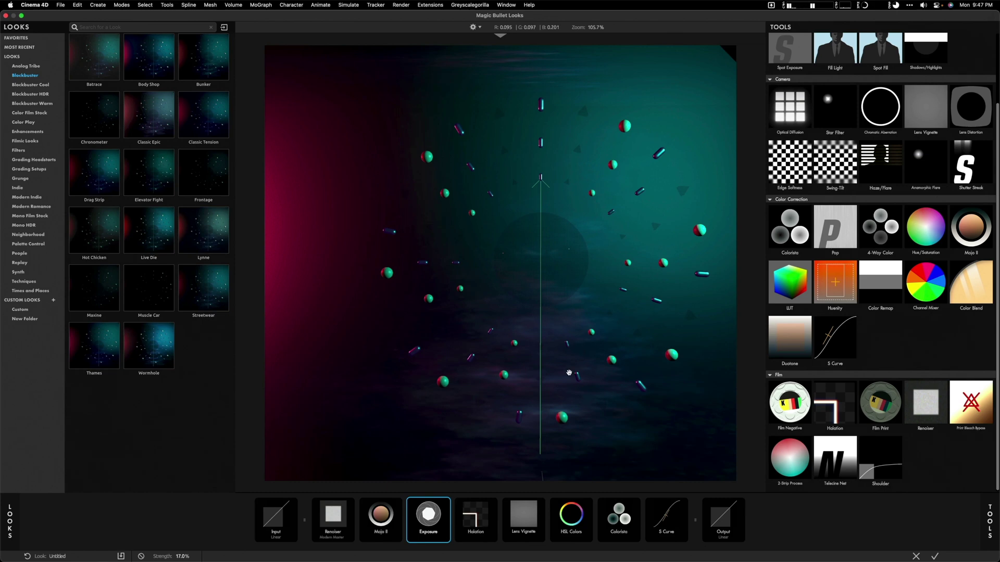
scroll(569, 373, "up", 2)
scroll(642, 365, "up", 3)
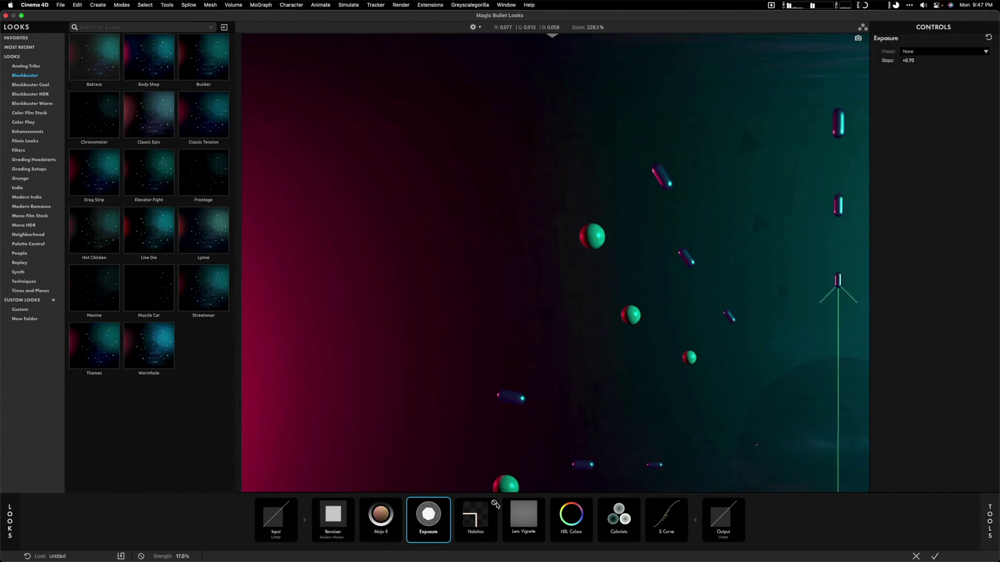
left_click(486, 513)
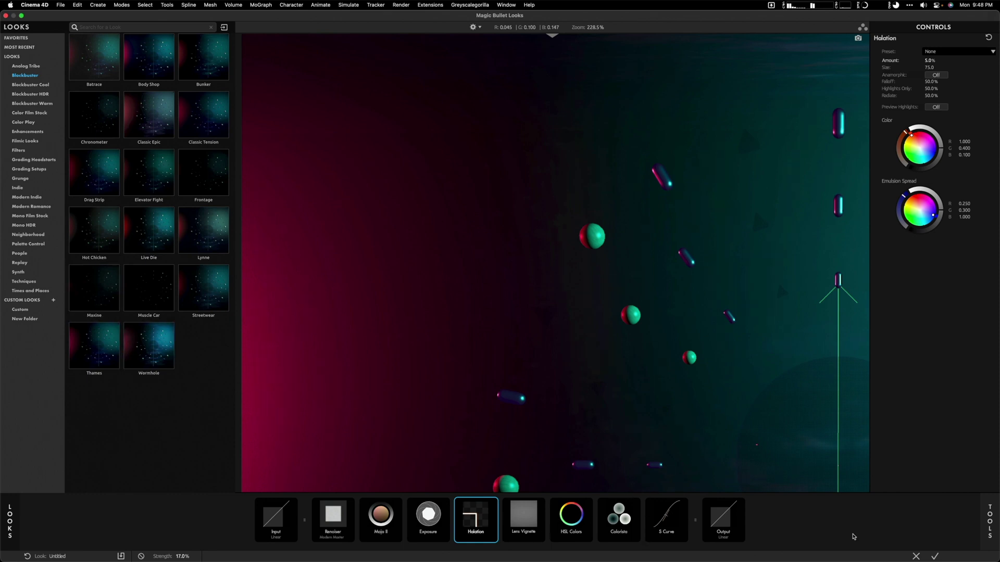
left_click(931, 556)
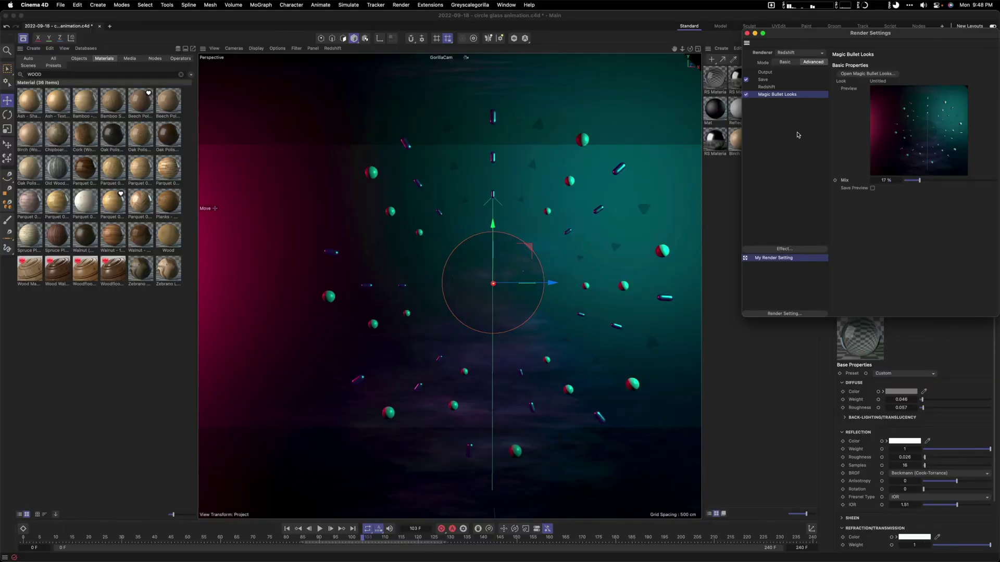
Step: Review the Output, Save, Magic Bullet Looks and Redshift pages of the render settings, ending on Output
left_click(771, 73)
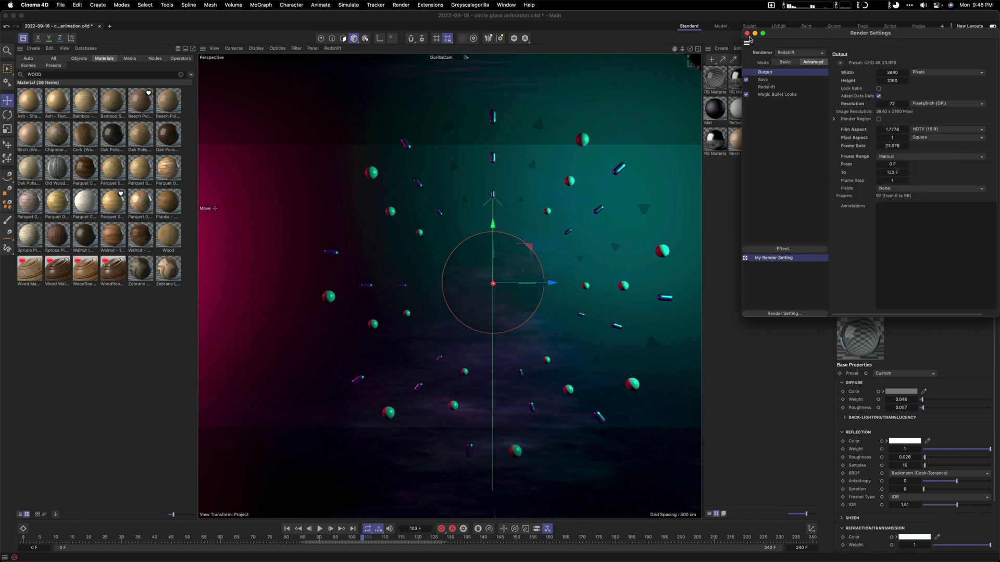
left_click(765, 80)
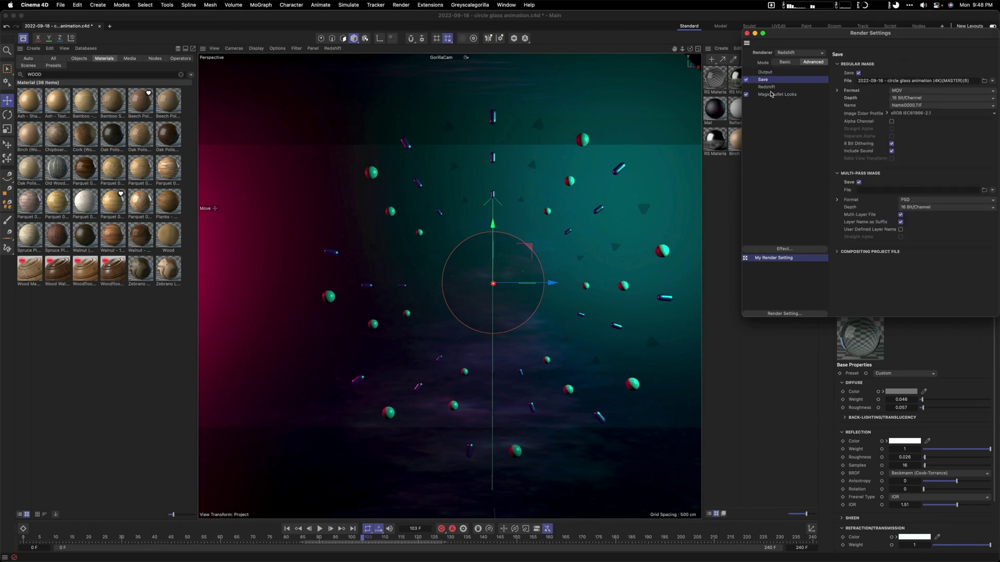
left_click(770, 95)
left_click(771, 88)
left_click(771, 79)
left_click(771, 72)
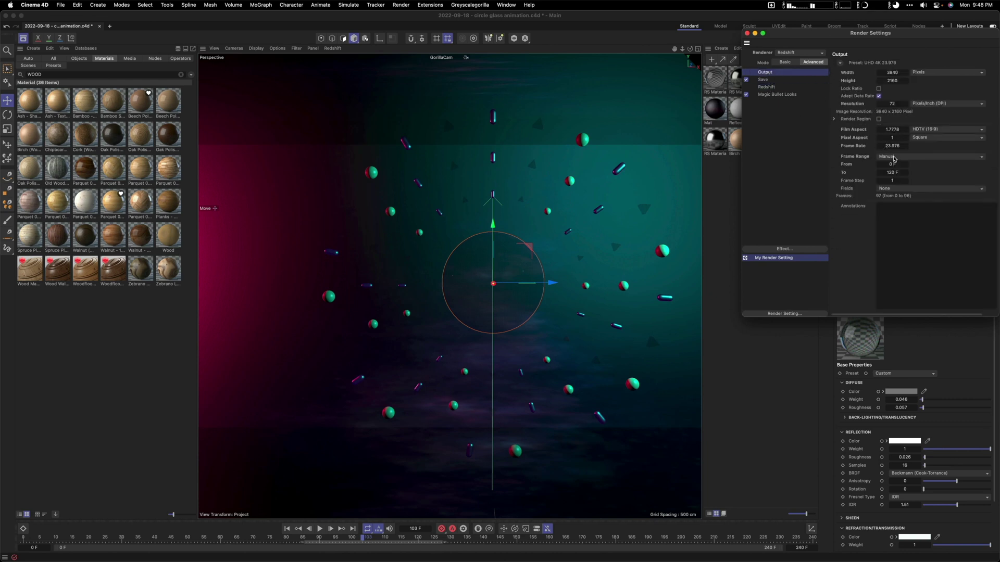
Step: Check the available frame range options for the output and keep the range on Manual
left_click(891, 158)
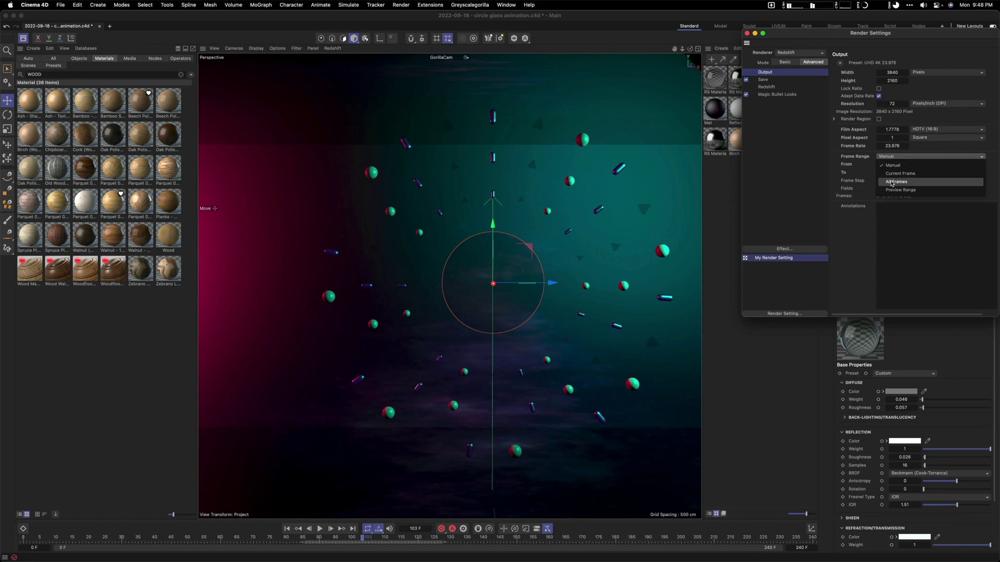
left_click(892, 166)
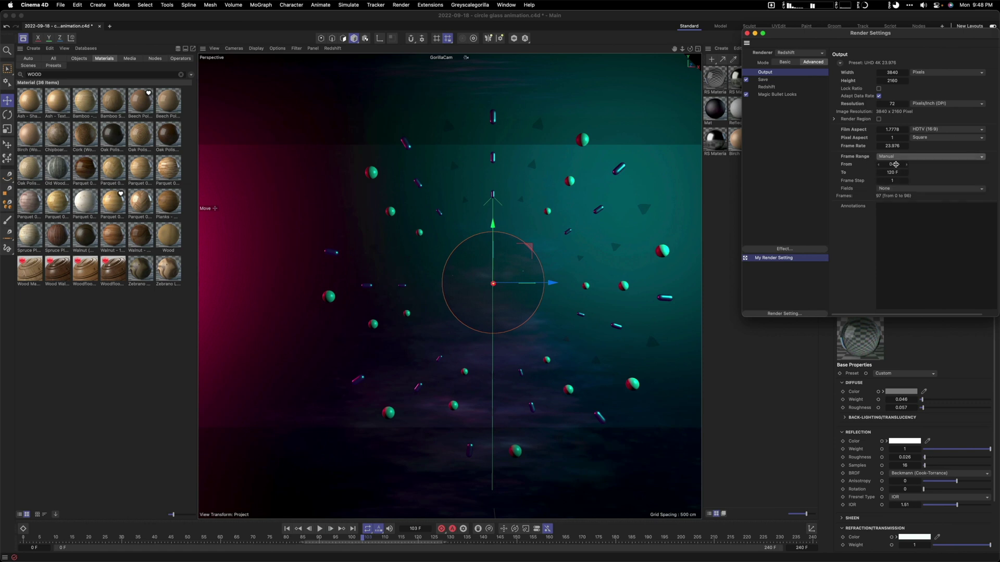
left_click(895, 159)
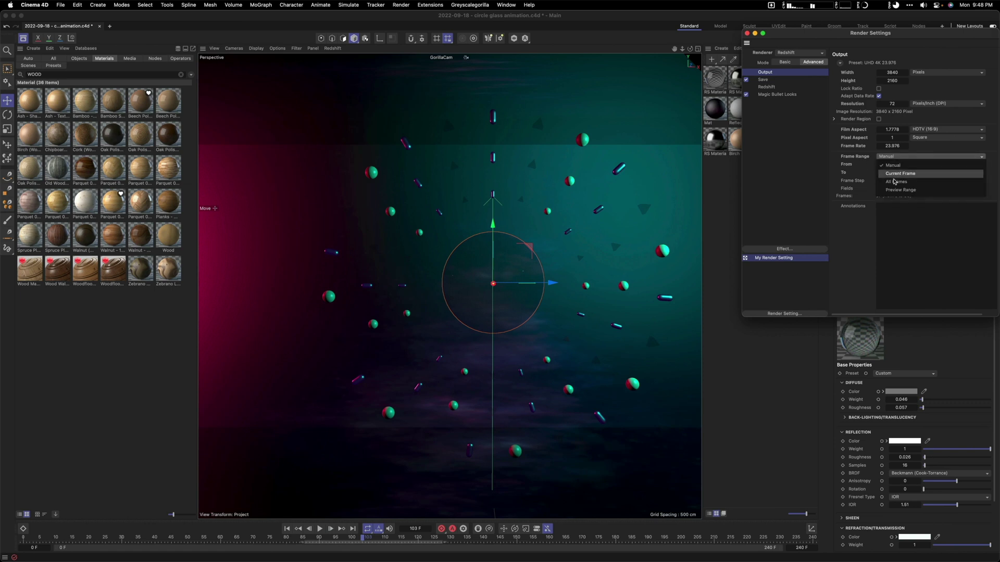
left_click(893, 165)
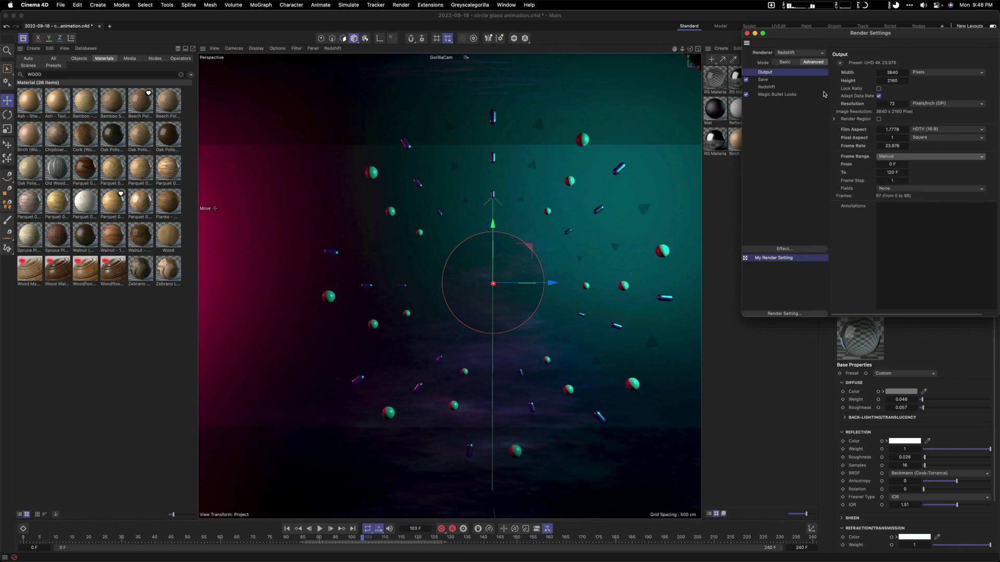
Step: Compare the Save and Redshift pages of the render settings once more and return to the Output page
left_click(776, 80)
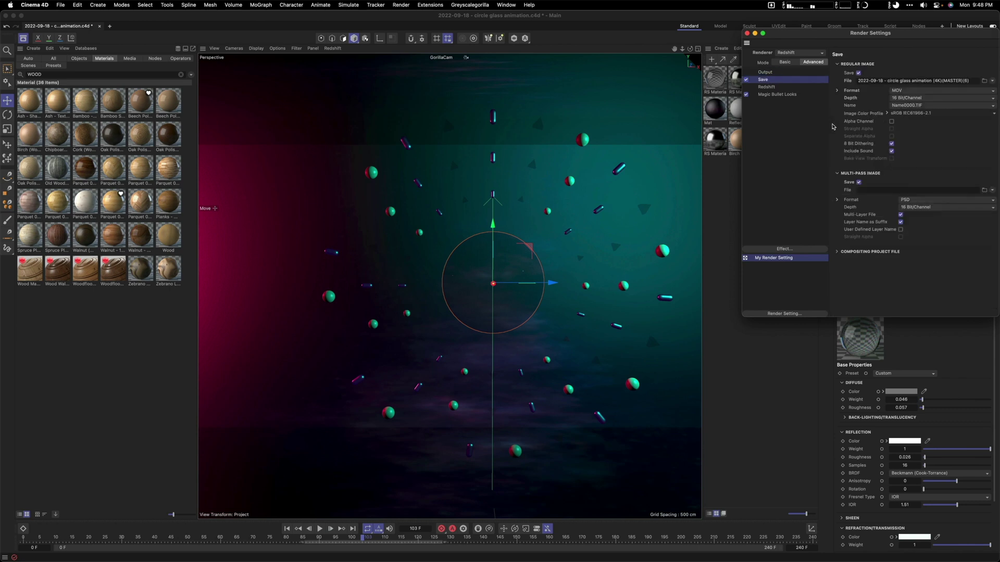
left_click(774, 87)
left_click(772, 81)
left_click(767, 87)
left_click(766, 80)
left_click(766, 86)
left_click(763, 72)
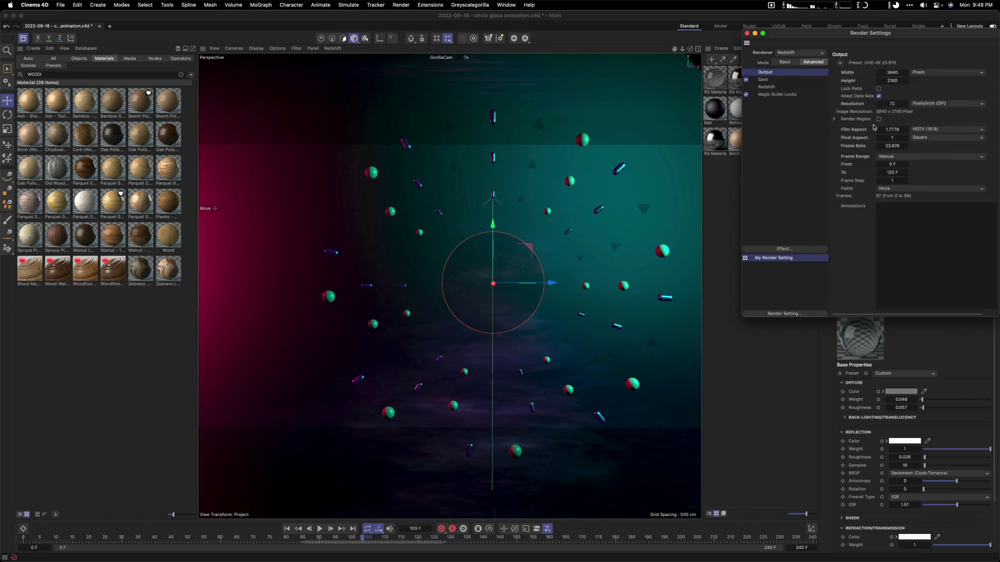
Step: Close the render settings and render the active view in the viewport
left_click(747, 33)
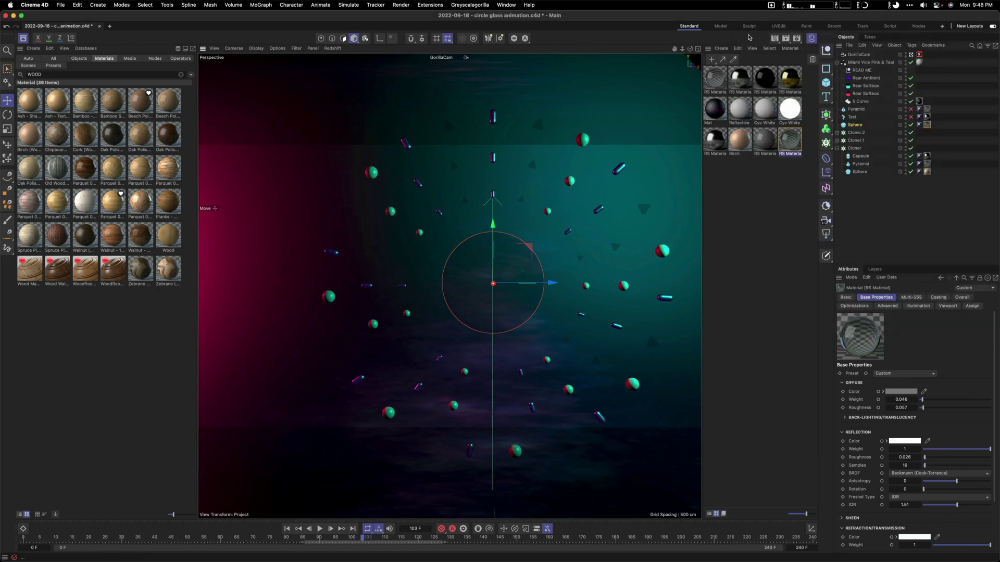
left_click(774, 38)
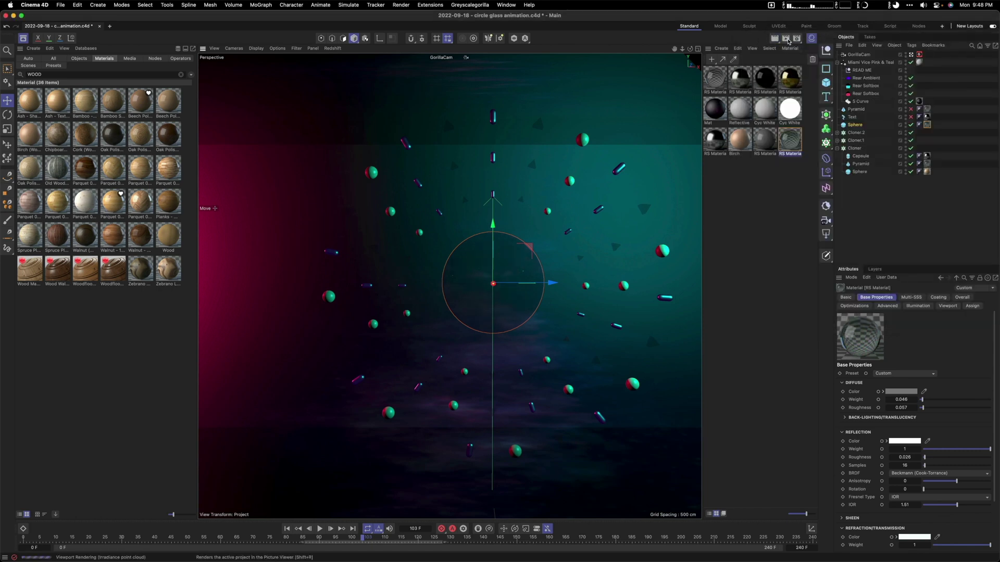